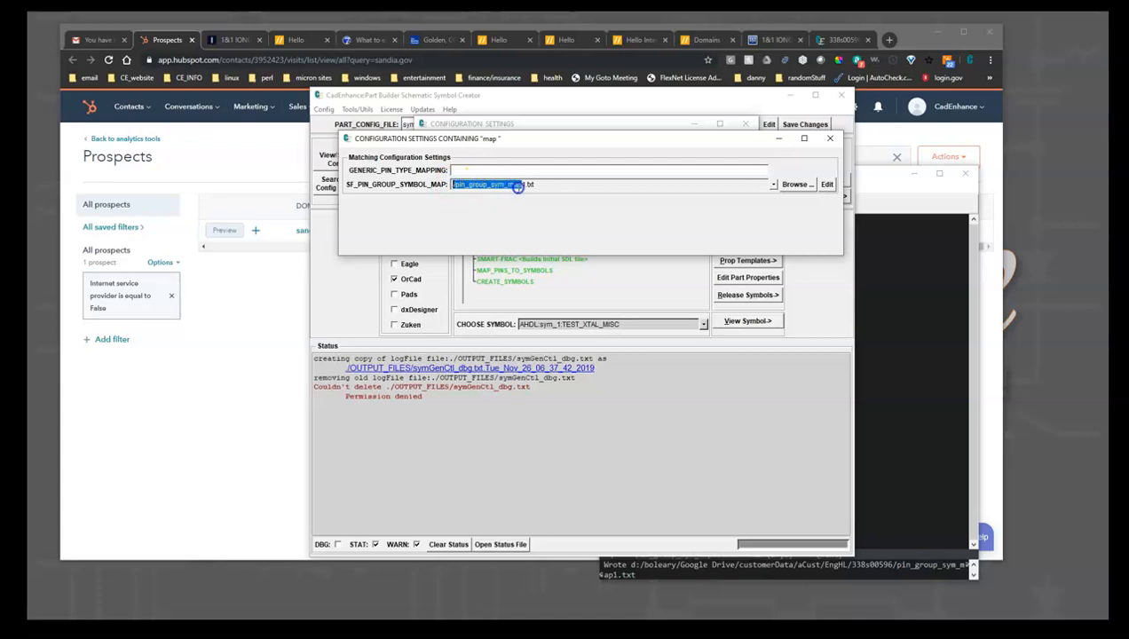
# - Examine pin_group_sym_map1.txt, checking how symbols such as TEST_XTAL_MISC, COG_BL_DP and DDR_1 are mapped to pin groups and locating ALL_POWER_PINS
pyautogui.click(929, 365)
pyautogui.moveTo(604, 401); pyautogui.dragTo(675, 404)
pyautogui.moveTo(611, 424); pyautogui.dragTo(641, 423)
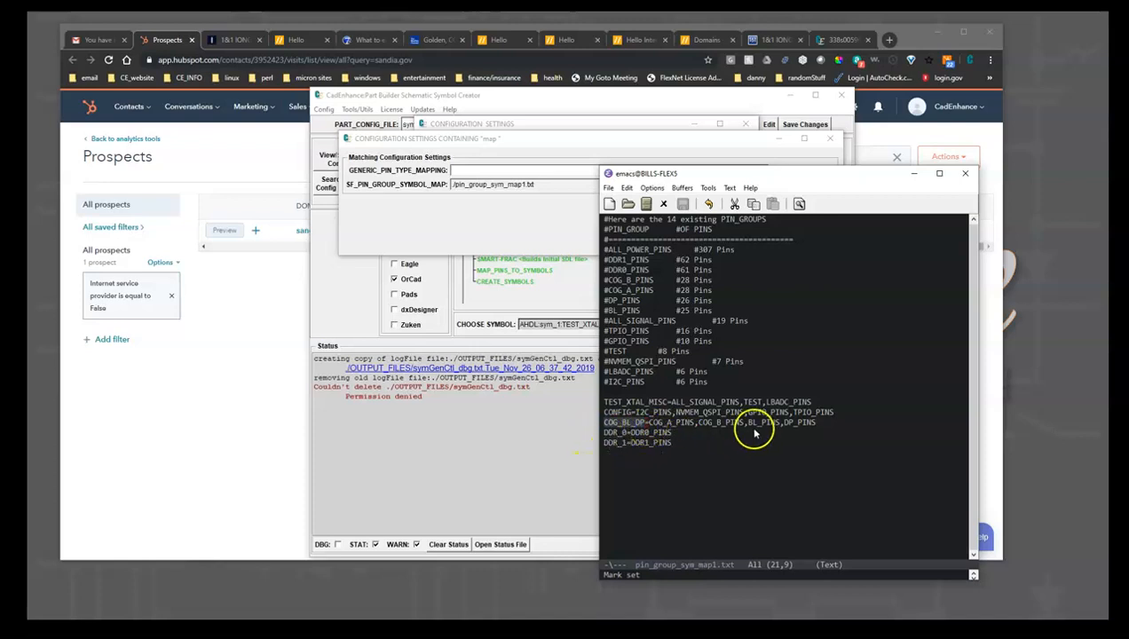
pyautogui.click(618, 442)
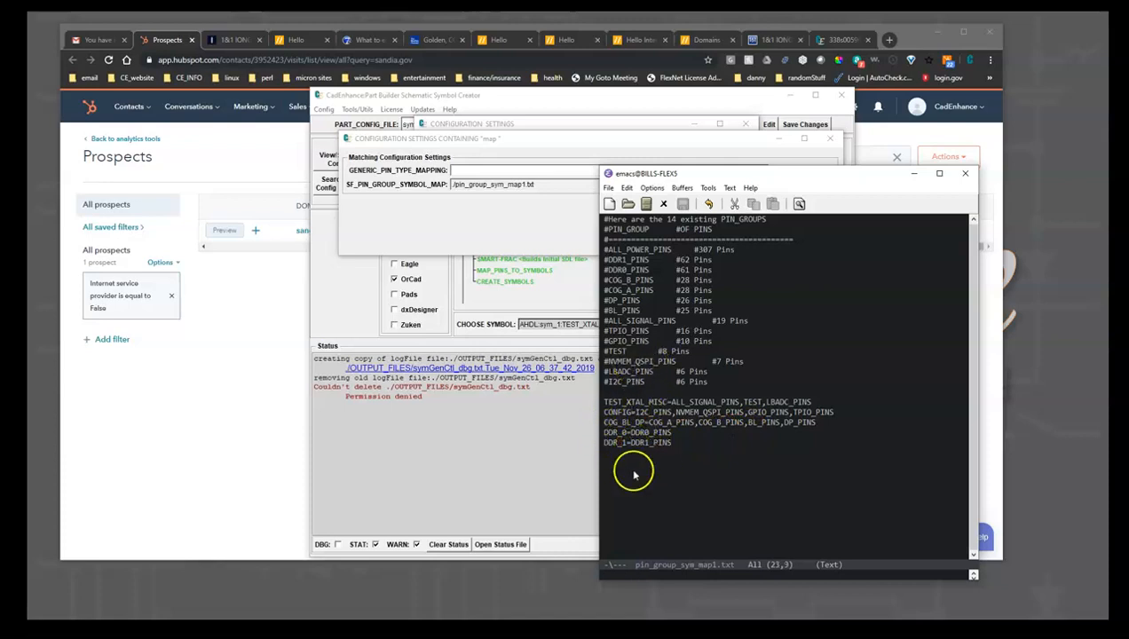
pyautogui.click(675, 441)
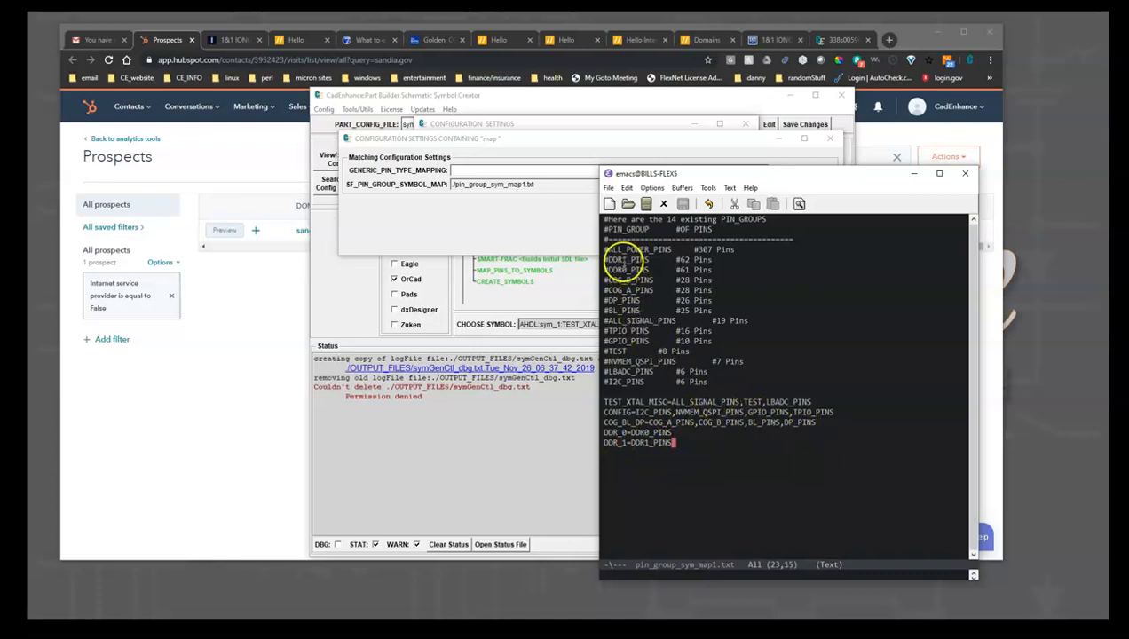
pyautogui.moveTo(609, 250); pyautogui.dragTo(678, 251)
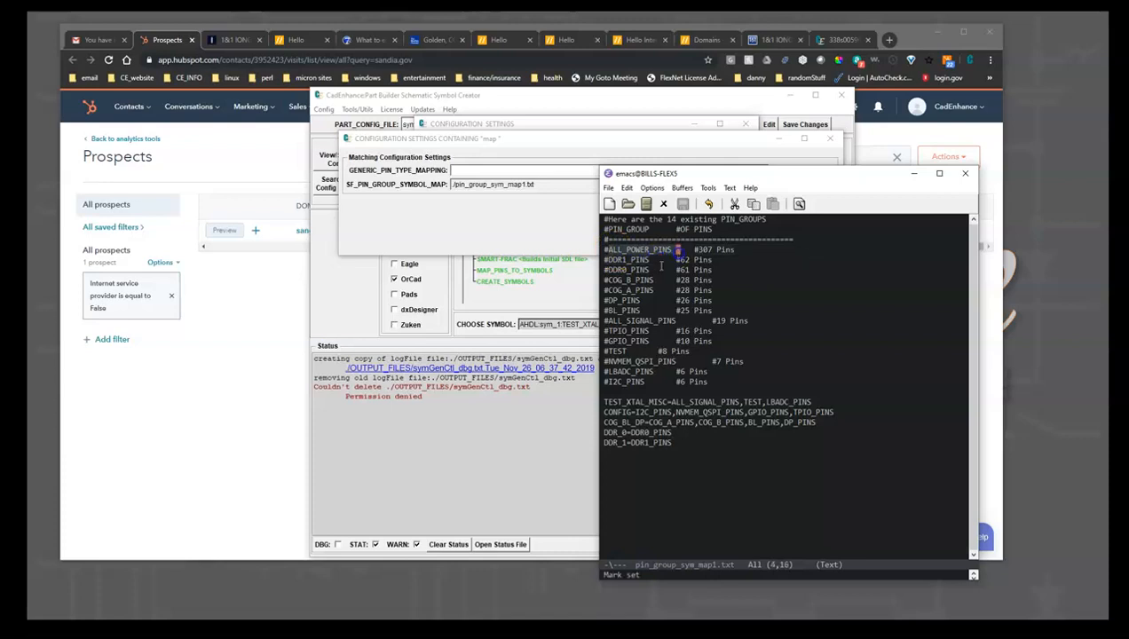
pyautogui.click(784, 433)
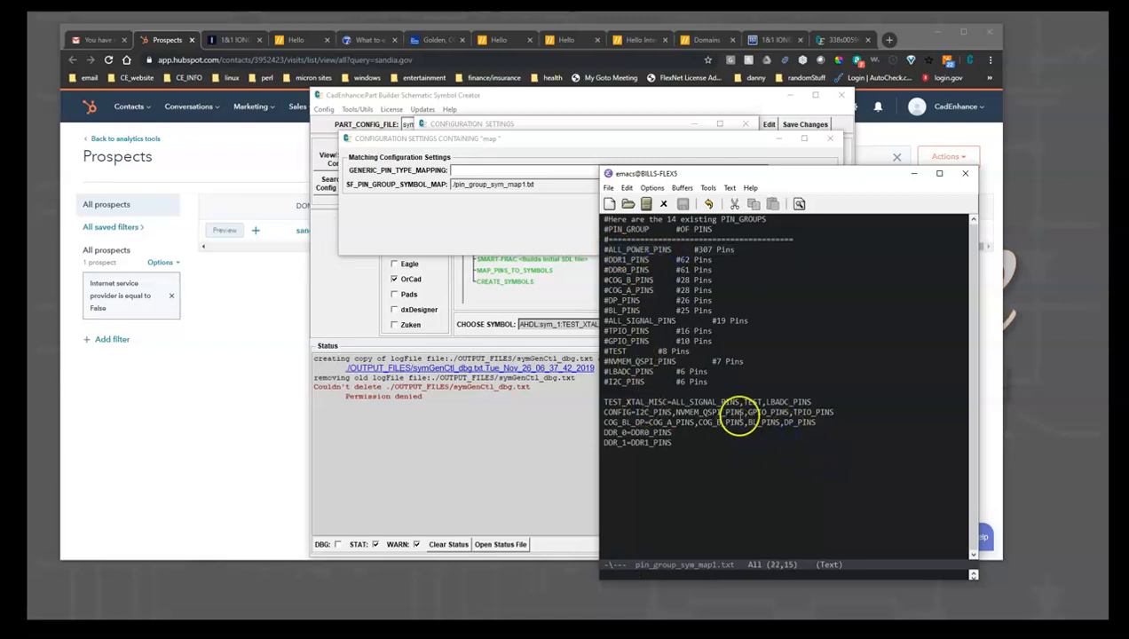
# - Dismiss the matching map settings, search the configuration for the symbol pin limit settings, review them and close the settings windows
pyautogui.click(619, 141)
pyautogui.click(829, 138)
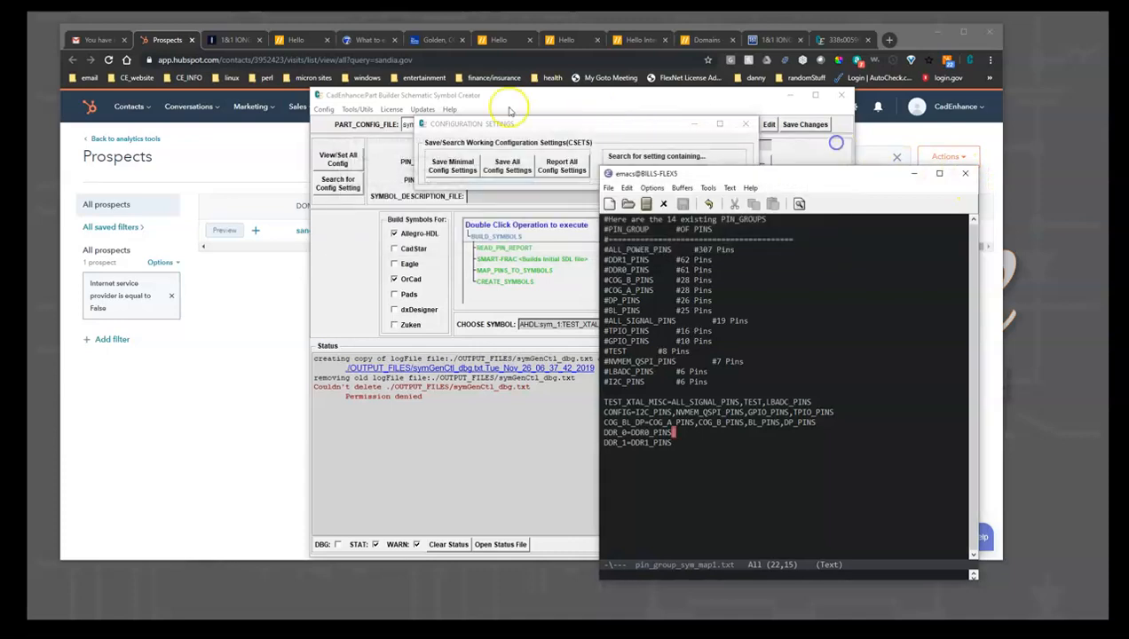
pyautogui.moveTo(534, 123); pyautogui.dragTo(470, 165)
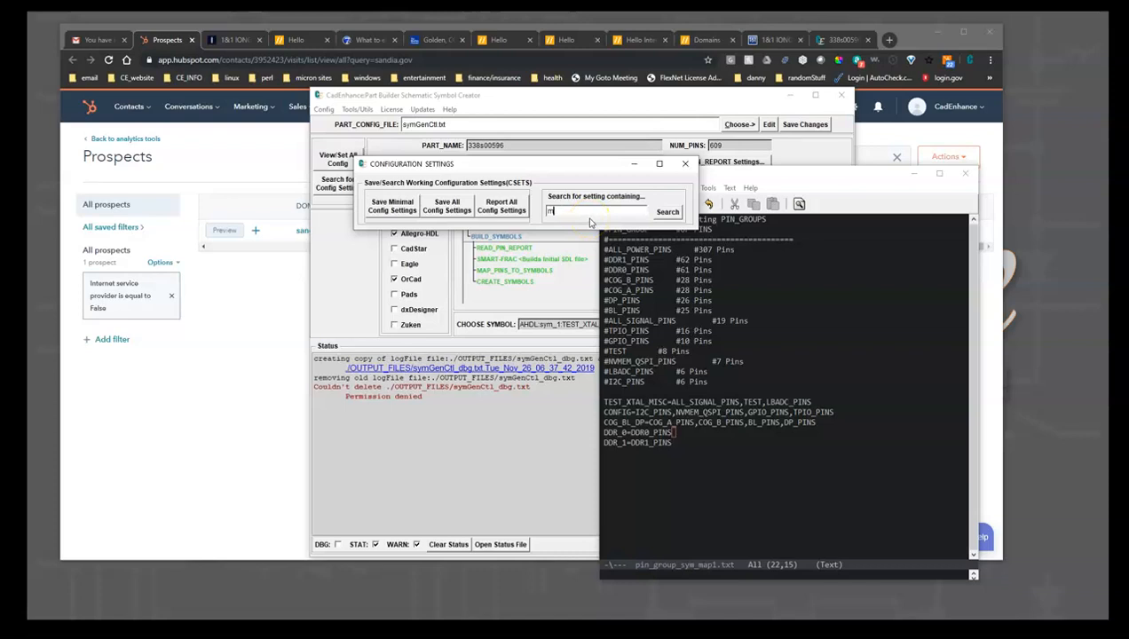
pyautogui.press('Return')
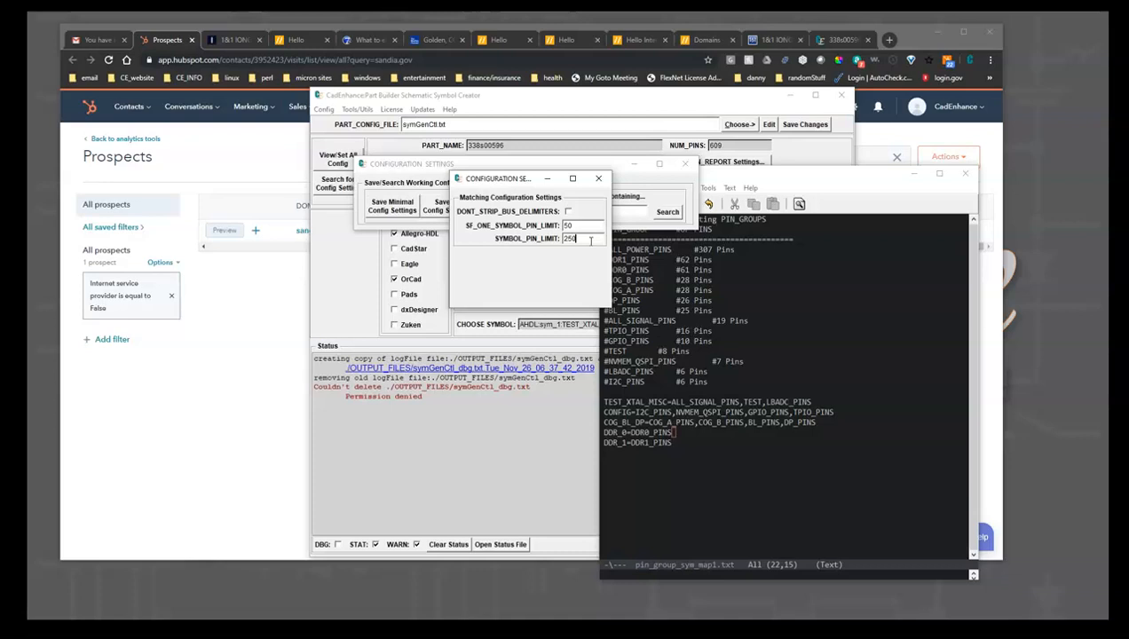
pyautogui.click(598, 179)
pyautogui.click(685, 164)
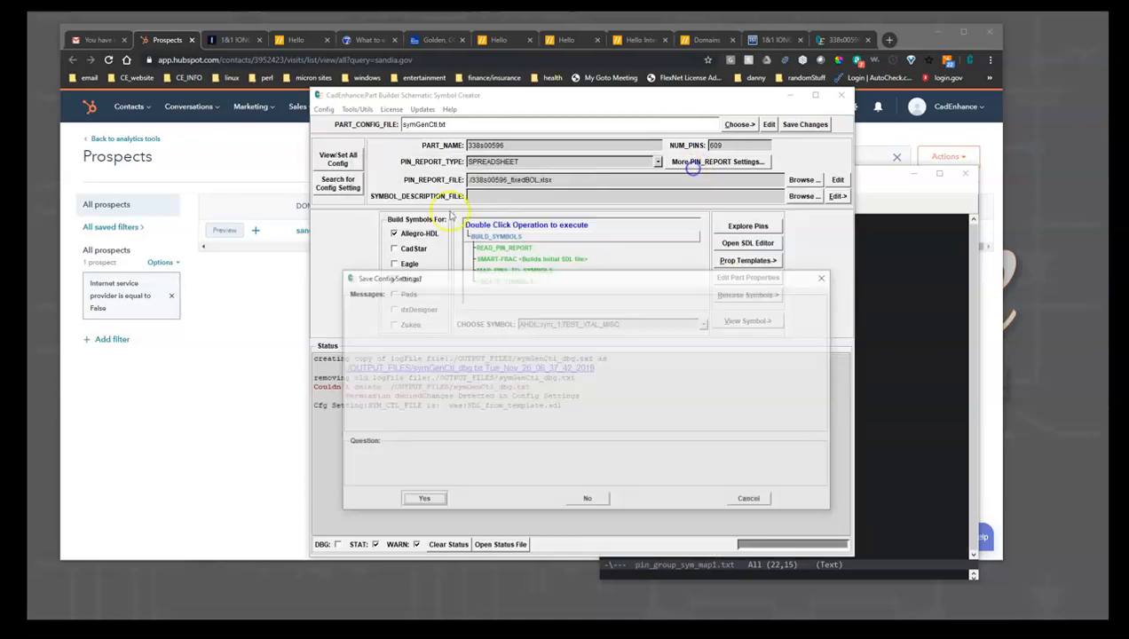
# - Save the changed configuration settings and run SMART-FRAC to build the initial SDL file
pyautogui.click(423, 501)
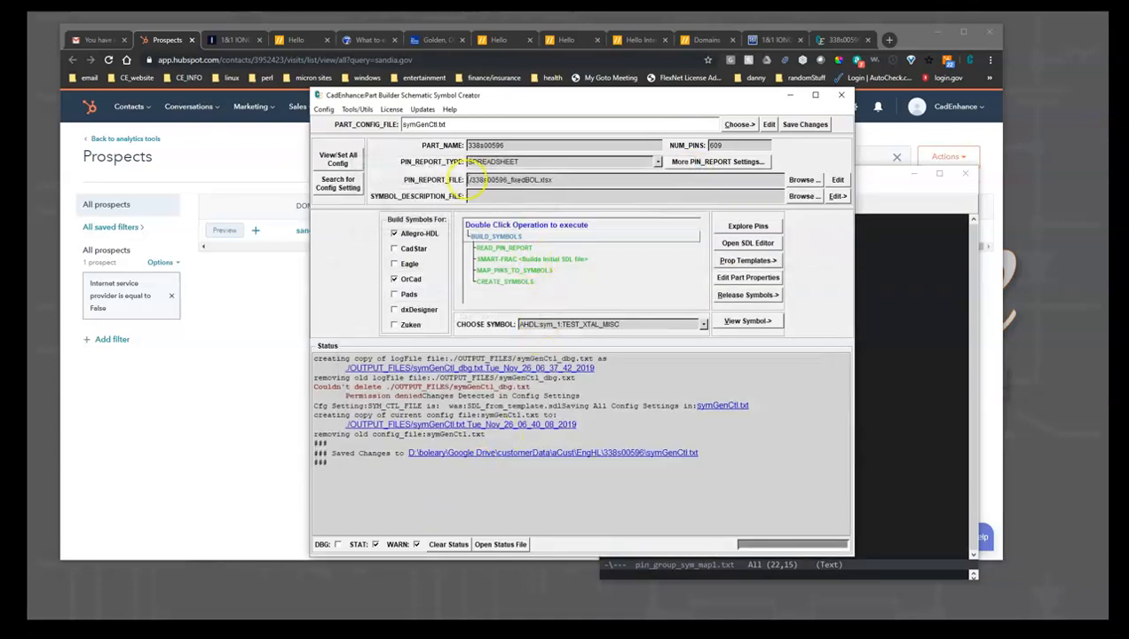
pyautogui.doubleClick(522, 263)
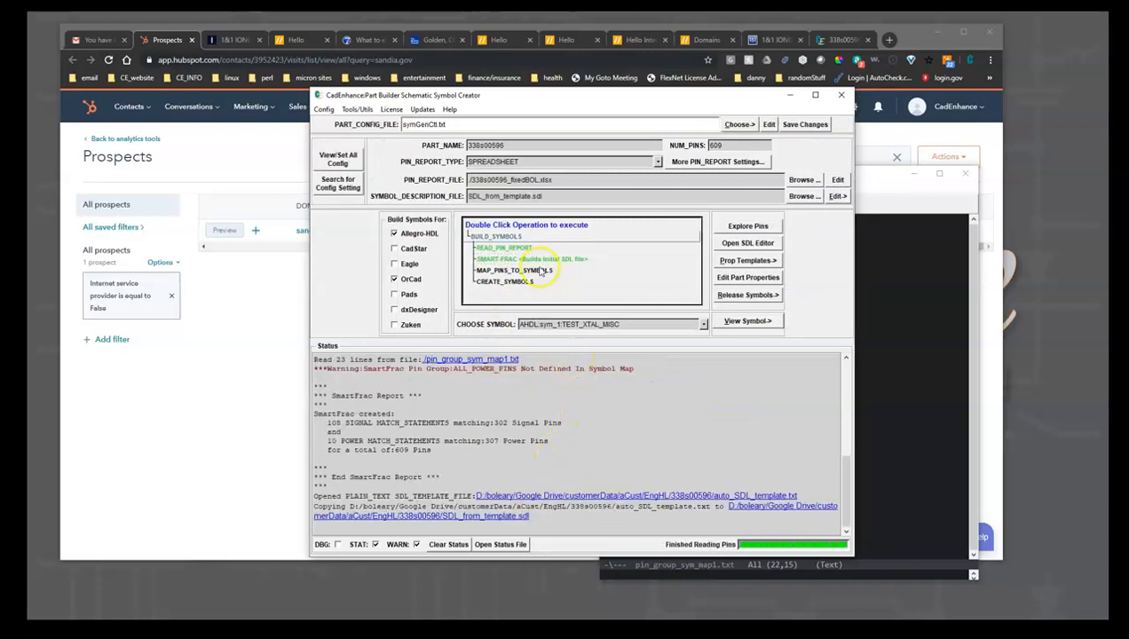
# - Open the SDL editor and compare the start of TEST_XTAL_MISC and its ALL_SIGNAL_PINS group with the pin group map file
pyautogui.click(746, 244)
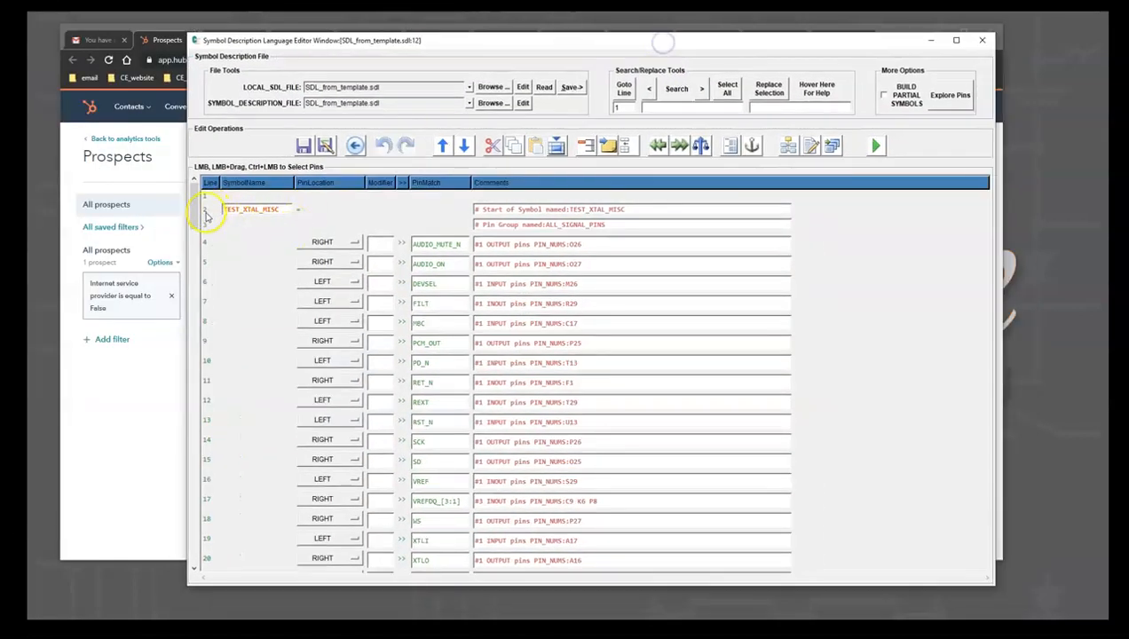
pyautogui.click(206, 213)
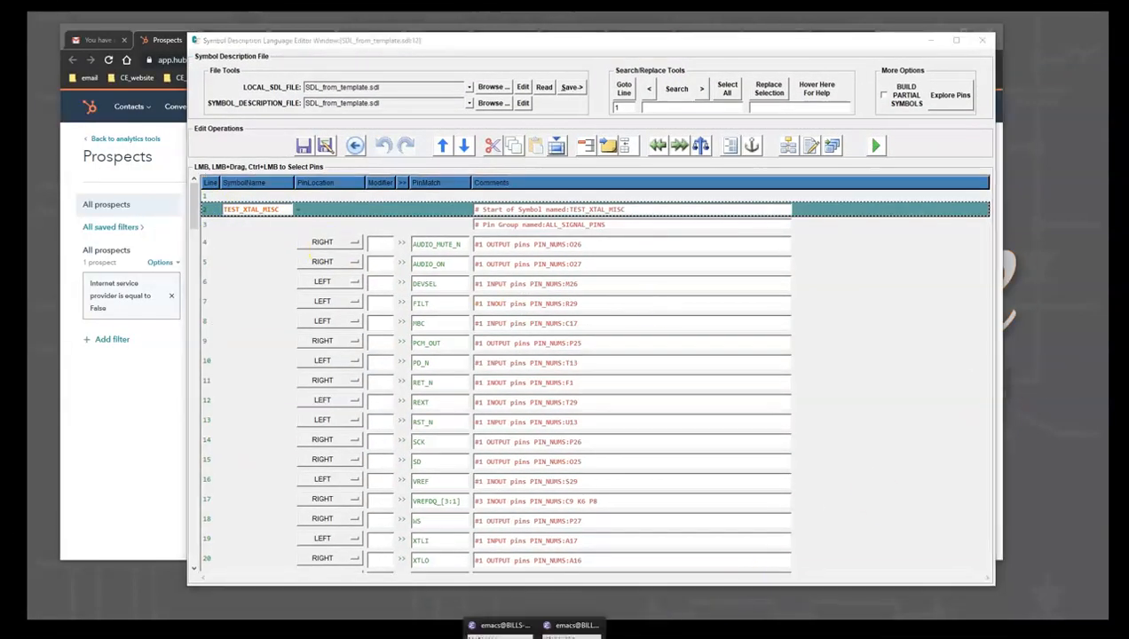
pyautogui.moveTo(604, 402); pyautogui.dragTo(672, 404)
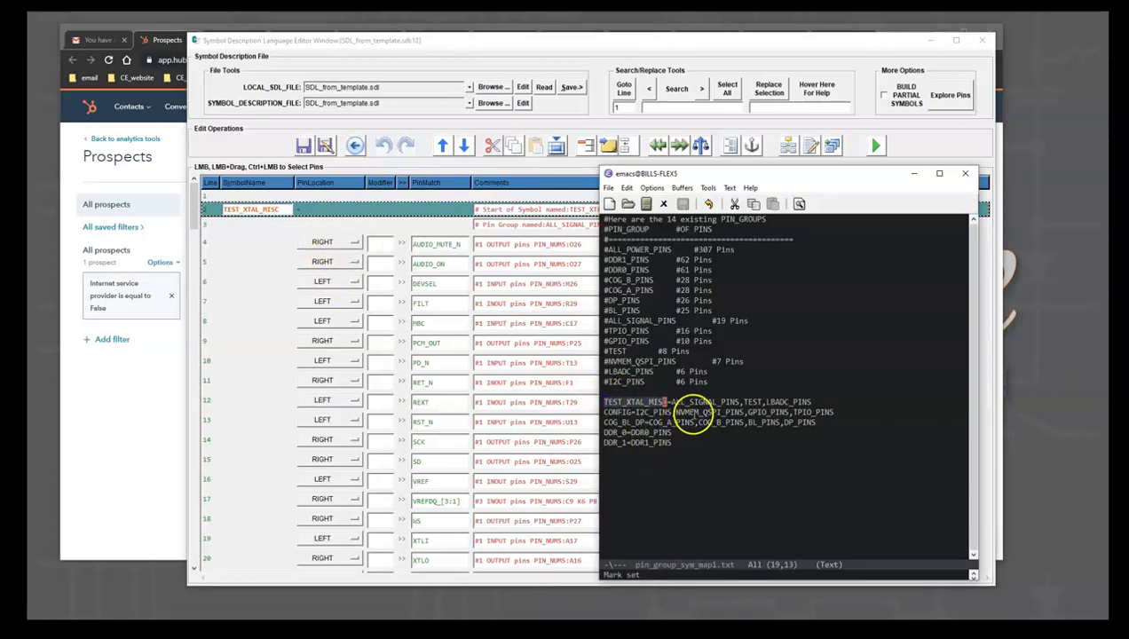
pyautogui.moveTo(672, 402); pyautogui.dragTo(745, 401)
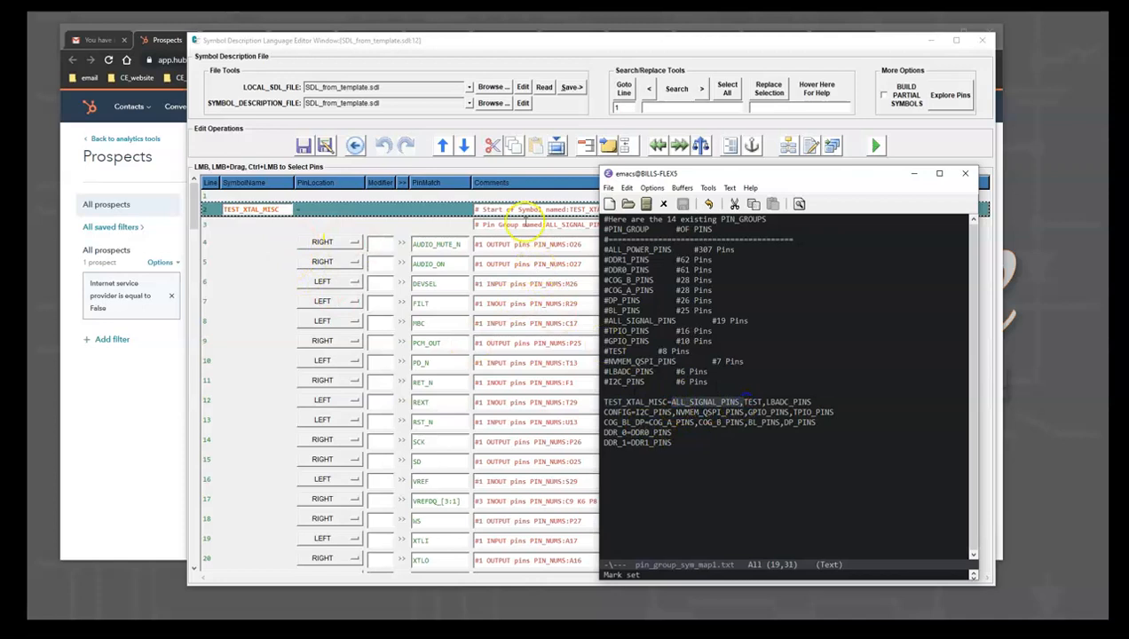
pyautogui.click(211, 227)
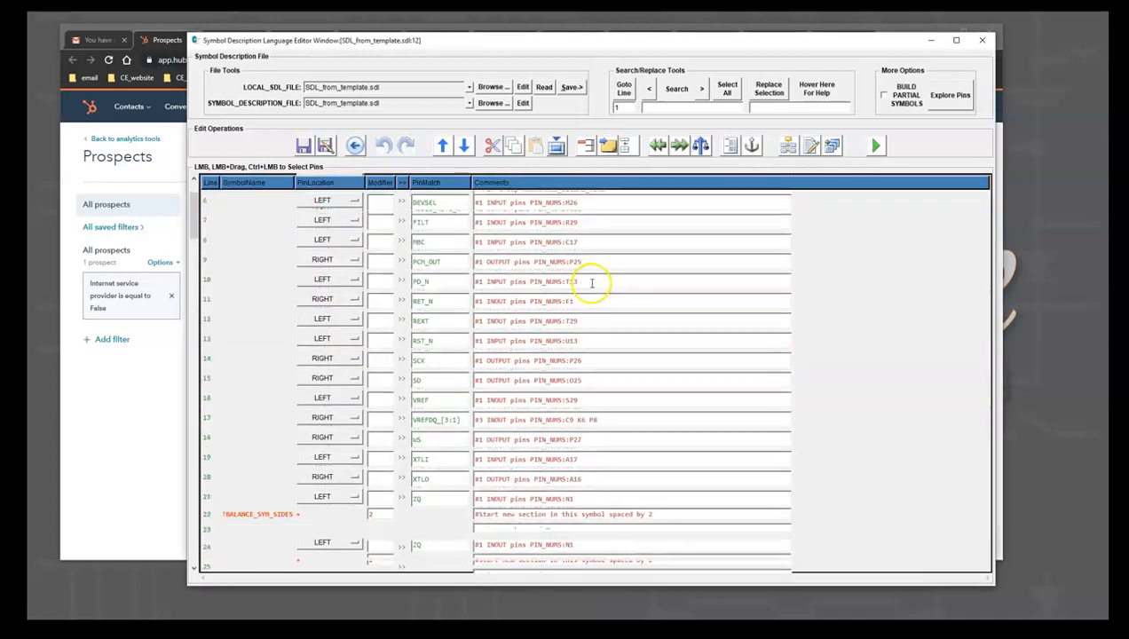
# - Examine the TEST and LBADC_PINS sections of the TEST_XTAL_MISC symbol and compare their order with the pin group map file
pyautogui.scroll(-3, 461, 409)
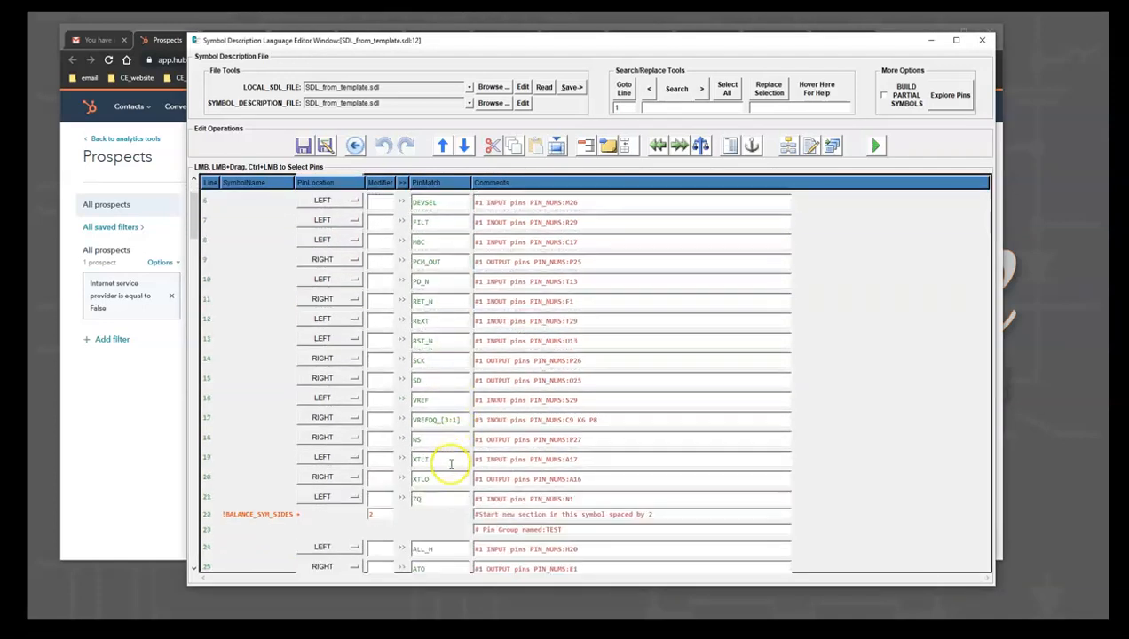
pyautogui.click(210, 519)
pyautogui.scroll(-1, 594, 457)
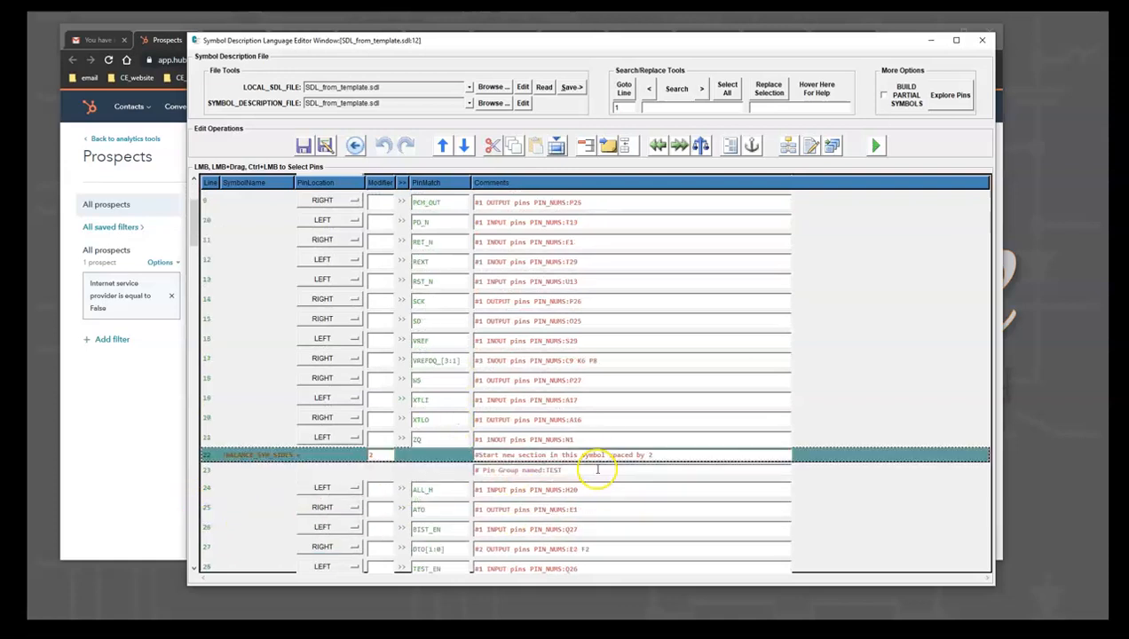
pyautogui.moveTo(557, 471); pyautogui.dragTo(609, 465)
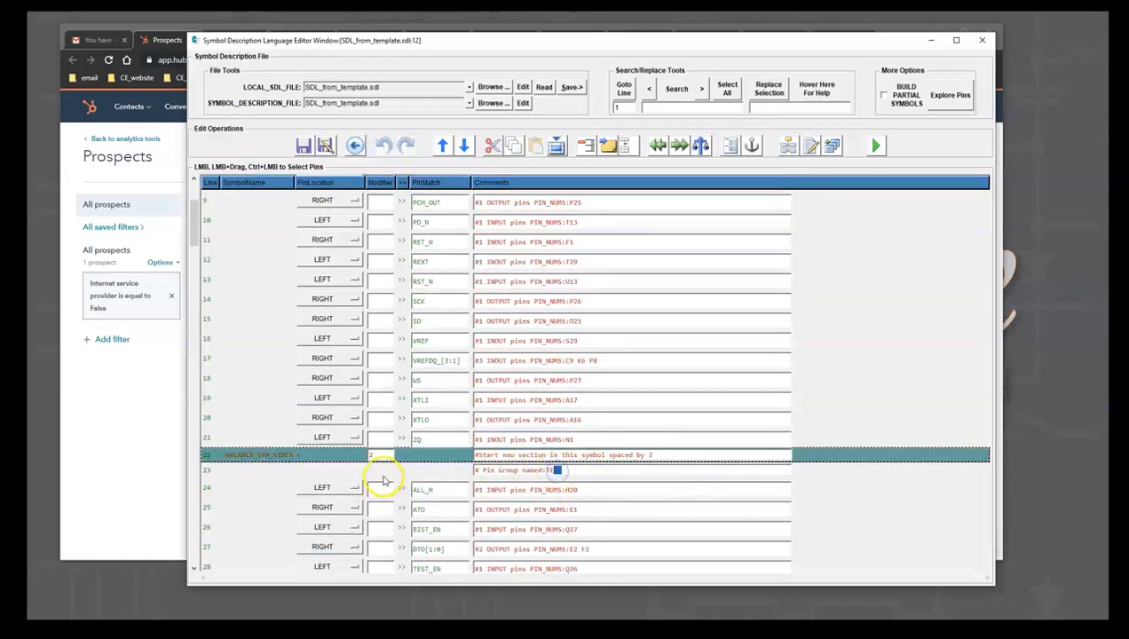
pyautogui.click(230, 471)
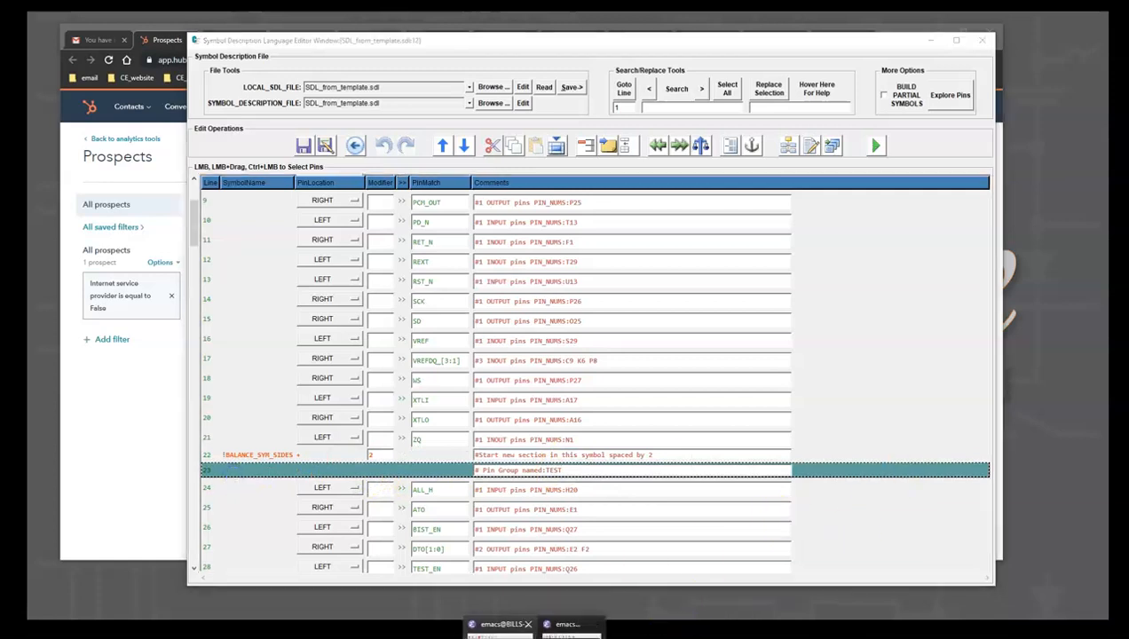
pyautogui.click(496, 622)
pyautogui.doubleClick(752, 401)
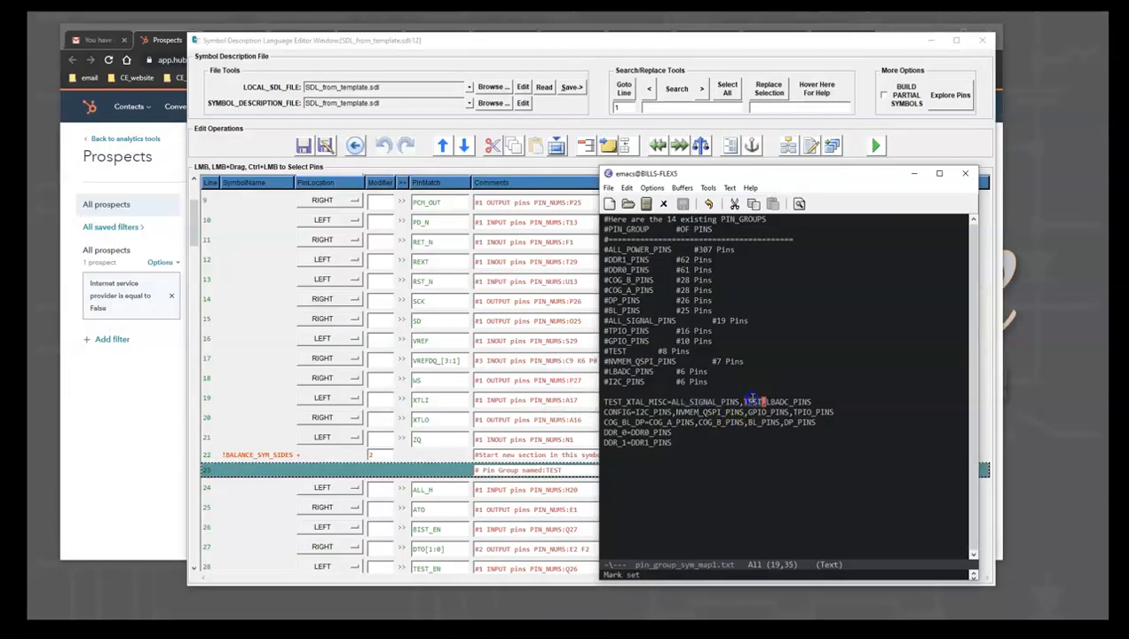
pyautogui.click(420, 402)
pyautogui.click(268, 490)
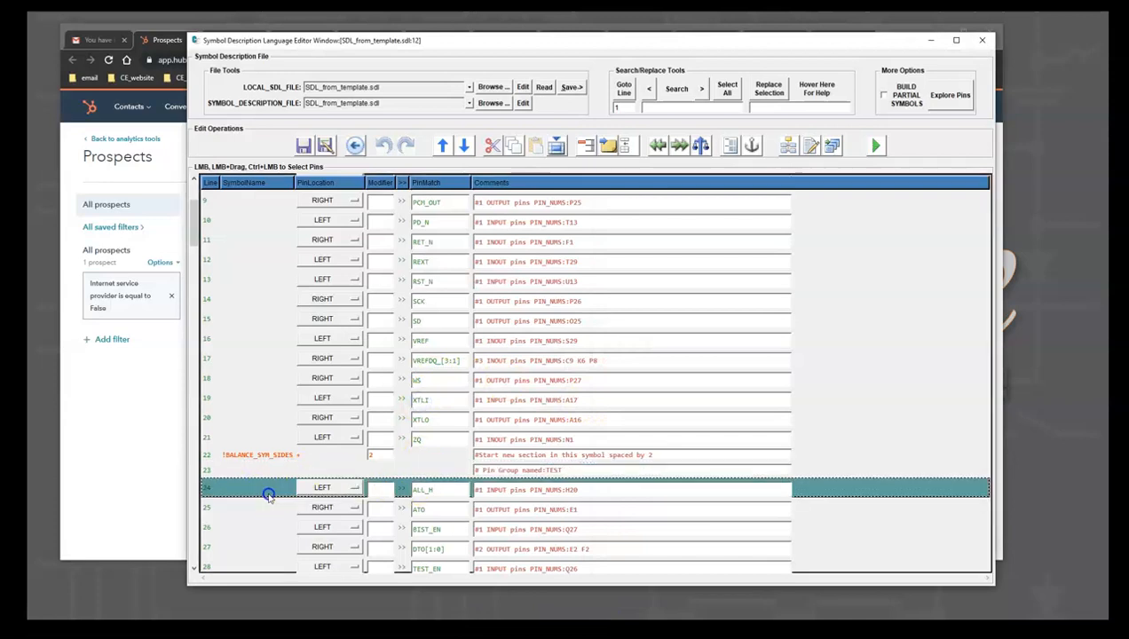
pyautogui.scroll(-3, 226, 507)
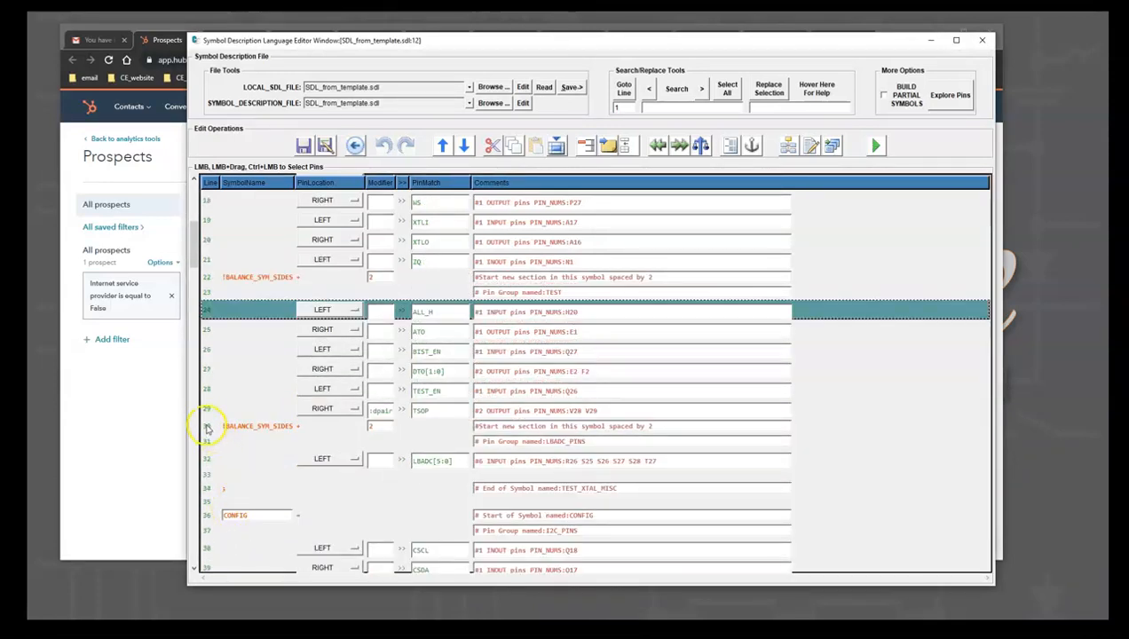
pyautogui.click(207, 426)
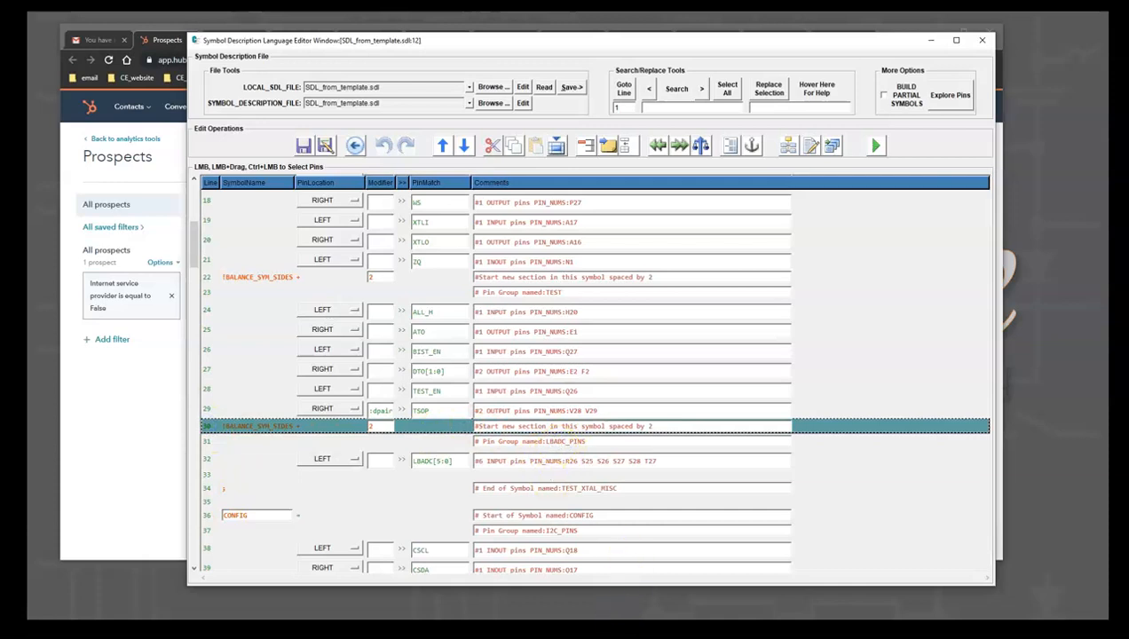
# - Find CONFIG in the pin group map file and inspect the start of the matching symbol in the SDL editor
pyautogui.click(567, 621)
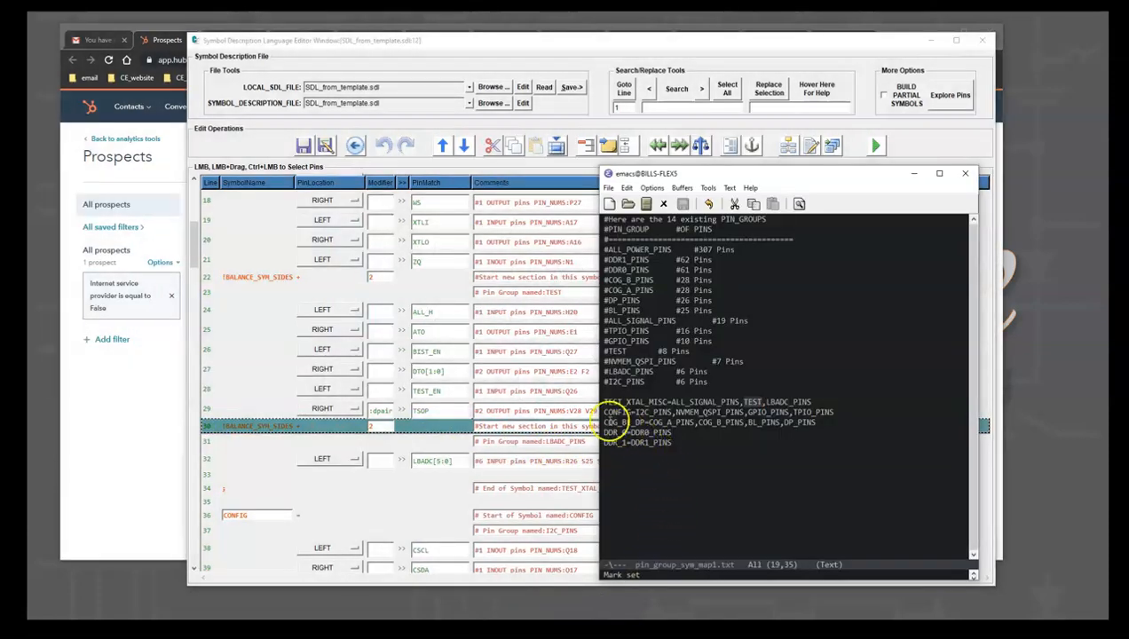
pyautogui.doubleClick(618, 411)
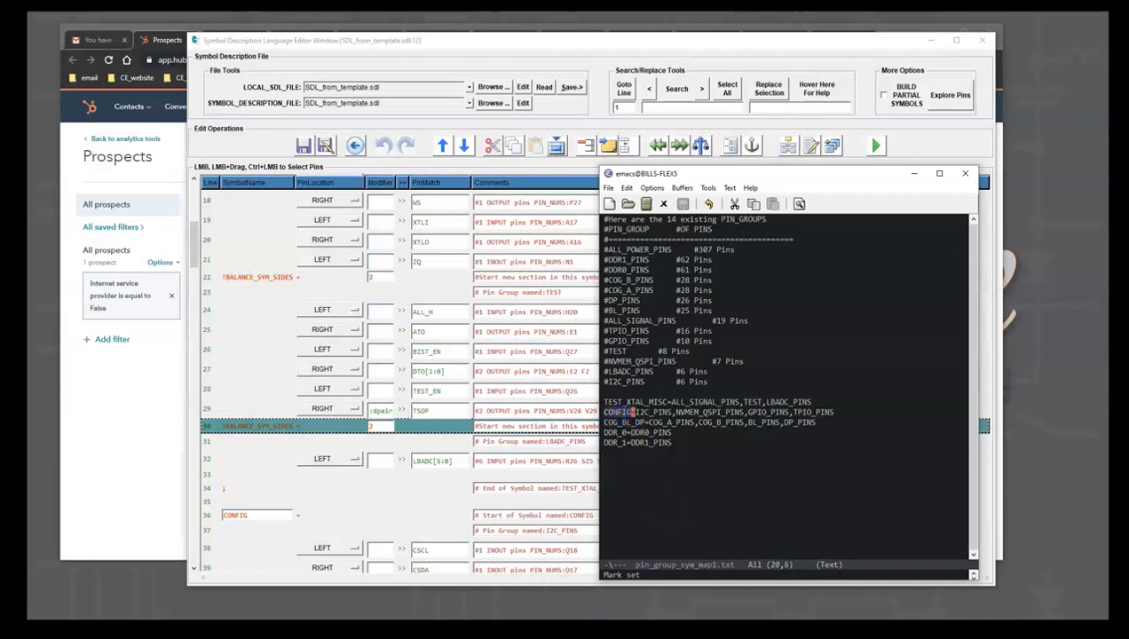
pyautogui.click(210, 519)
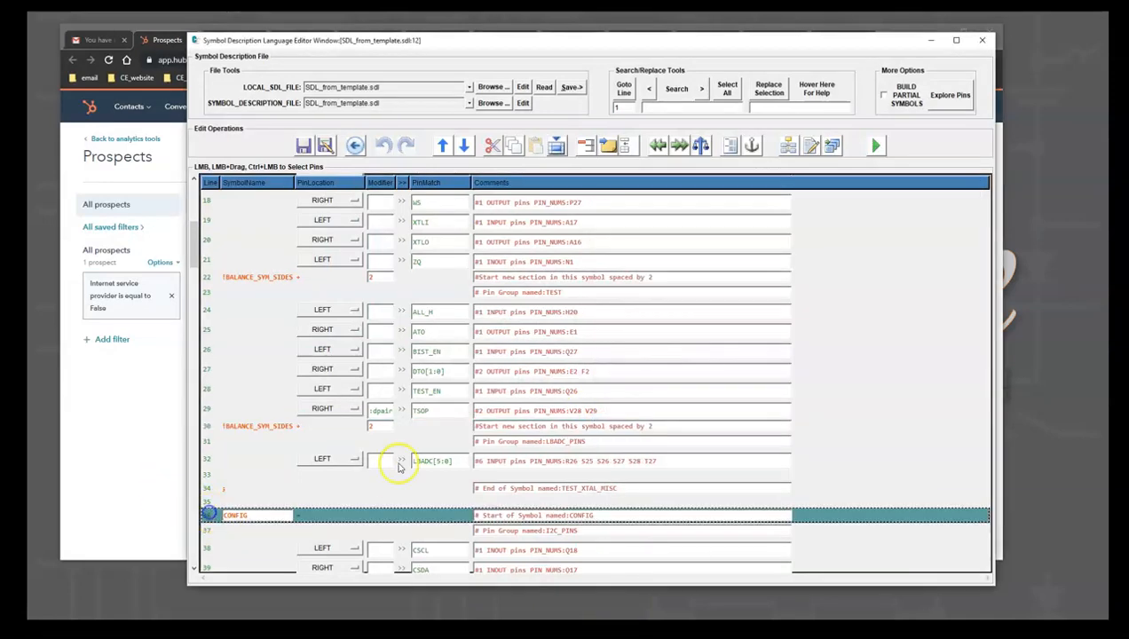
pyautogui.scroll(-2, 437, 487)
pyautogui.scroll(-1, 437, 487)
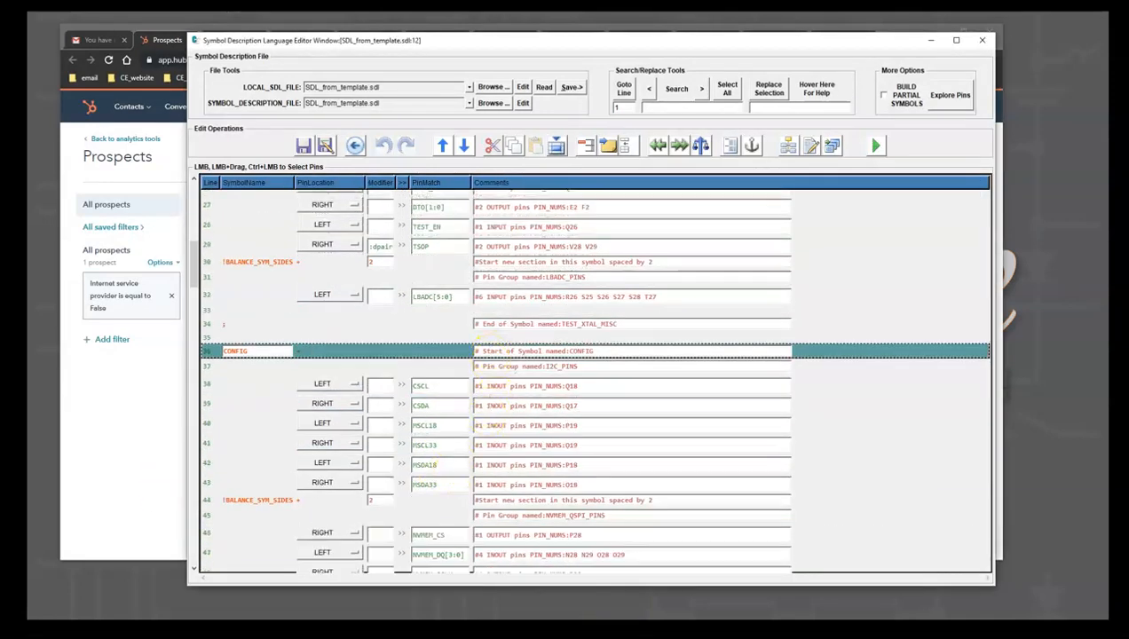
# - Minimize the browser and place the SDL editor and the pin group map file side by side
pyautogui.click(569, 622)
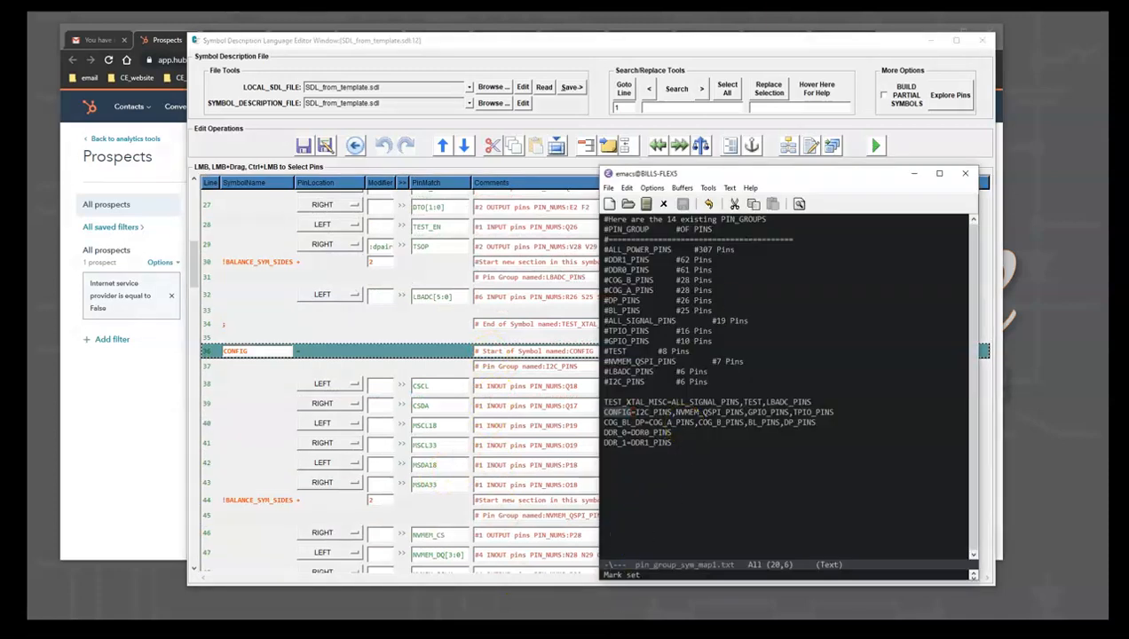
pyautogui.moveTo(647, 42); pyautogui.dragTo(512, 36)
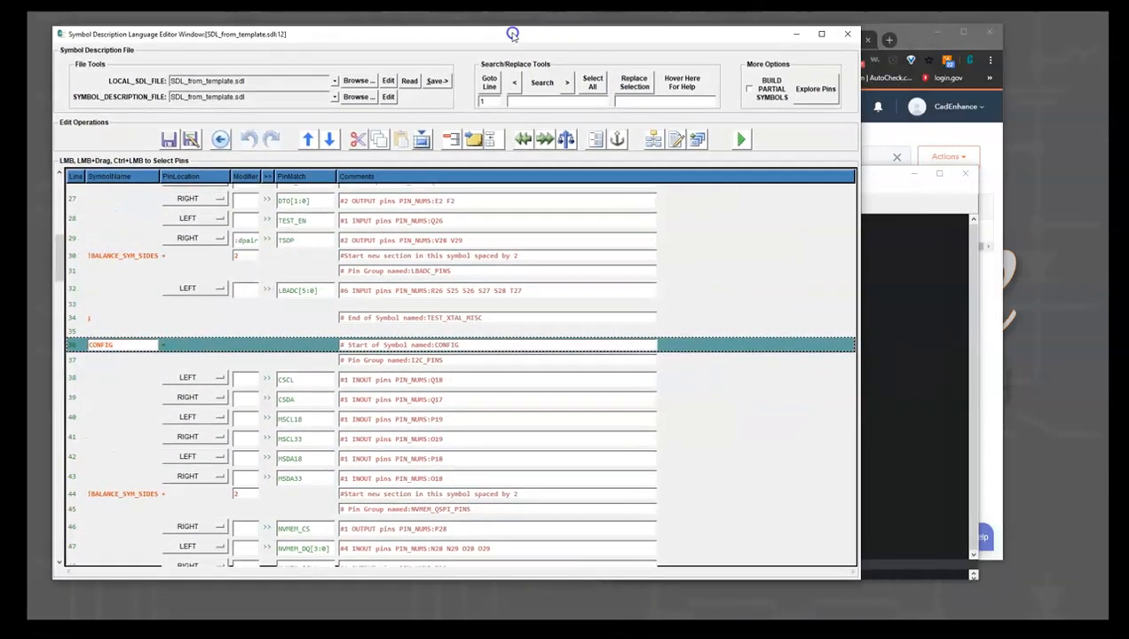
pyautogui.click(951, 55)
pyautogui.click(938, 31)
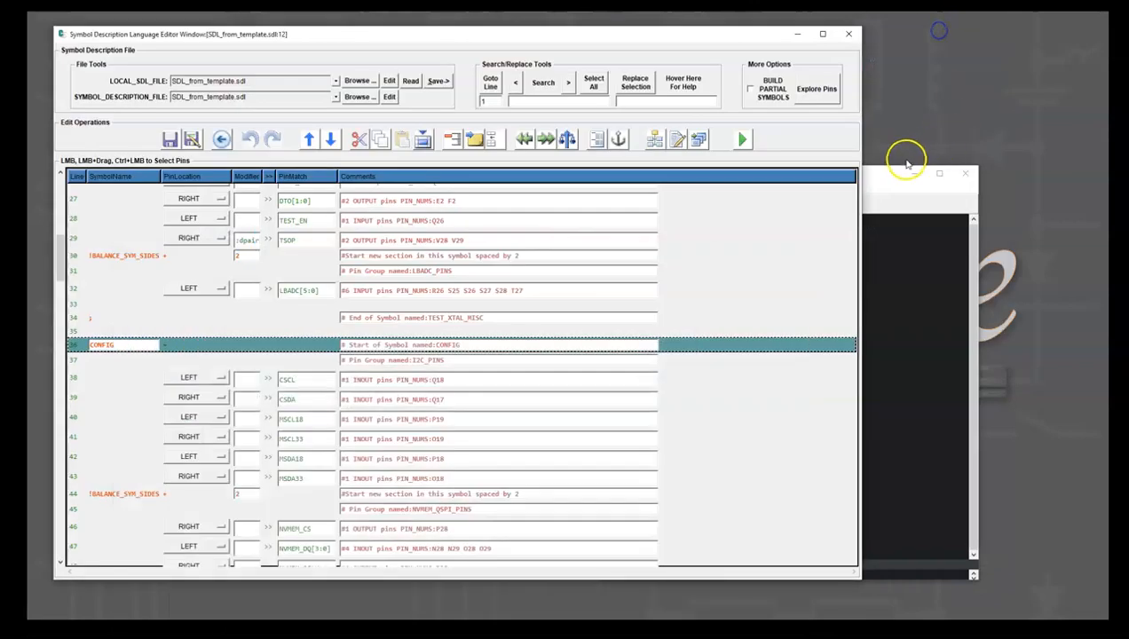
pyautogui.moveTo(882, 177); pyautogui.dragTo(1042, 157)
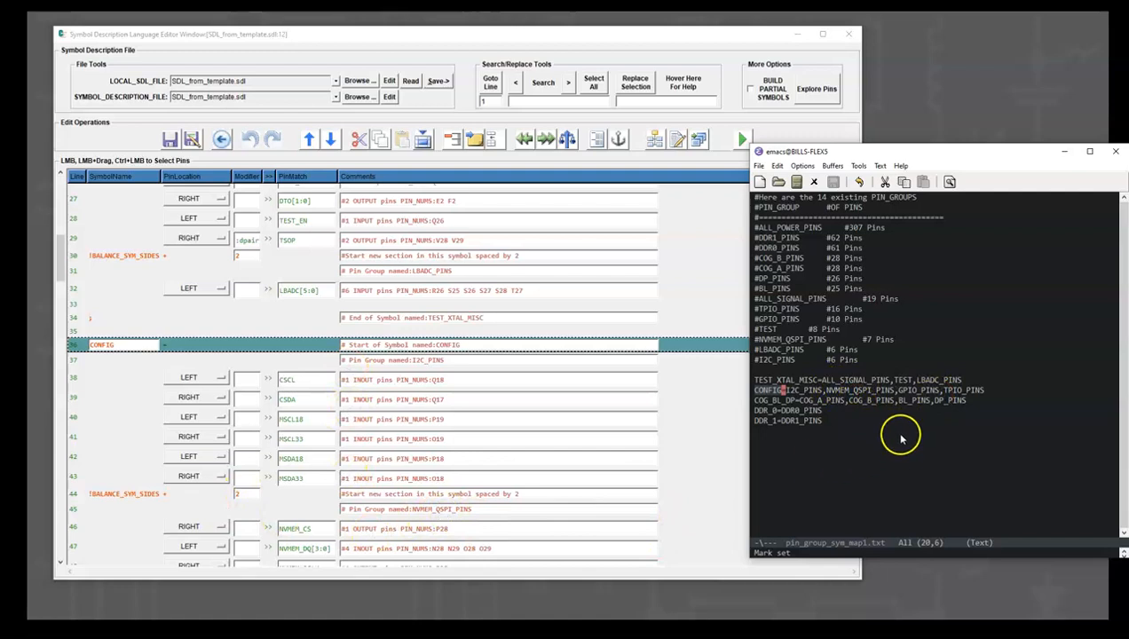
# - Inspect the CONFIG symbol's section breaks before the NVMEM_QSPI_PINS, GPIO_PINS and TPIO_PINS groups
pyautogui.click(148, 480)
pyautogui.scroll(-7, 148, 480)
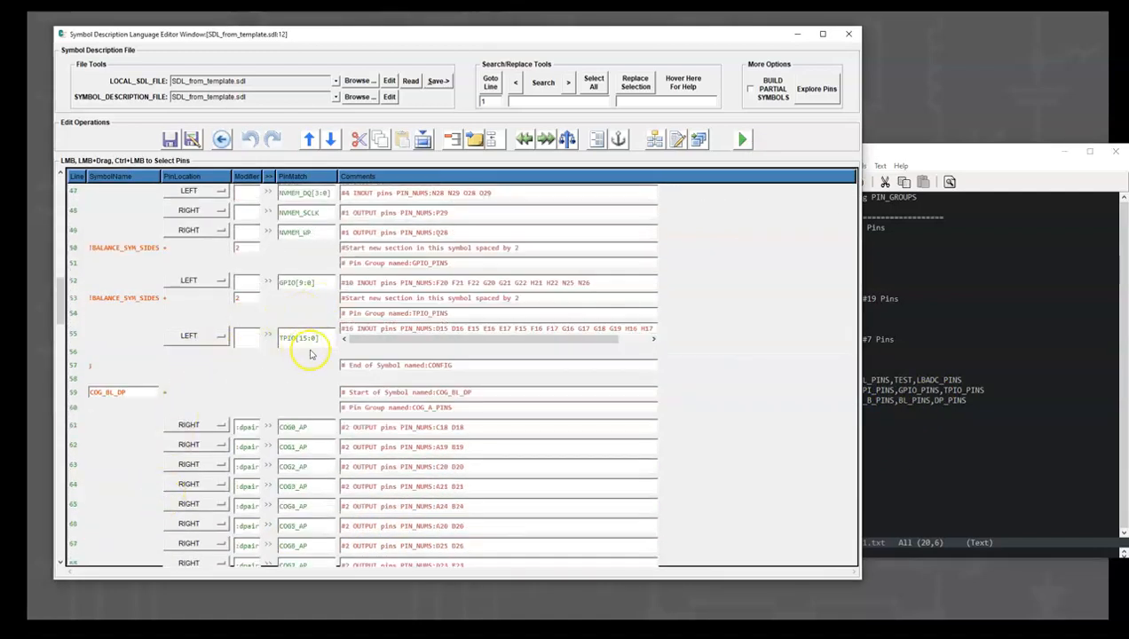
pyautogui.scroll(1, 306, 364)
pyautogui.click(117, 208)
pyautogui.click(111, 304)
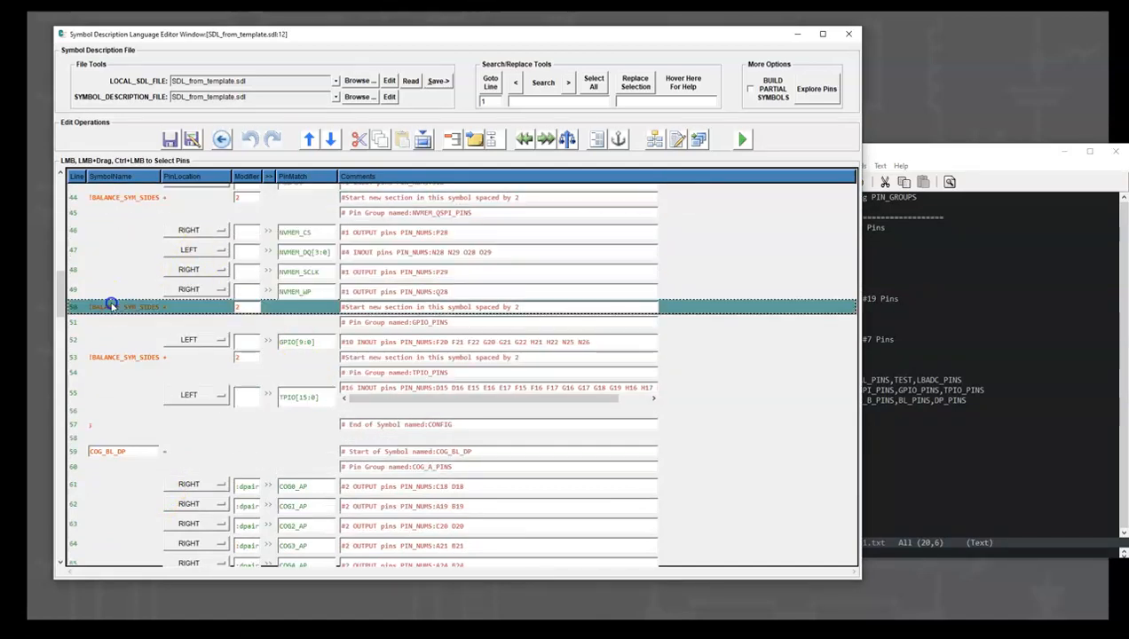
pyautogui.click(110, 360)
pyautogui.click(106, 197)
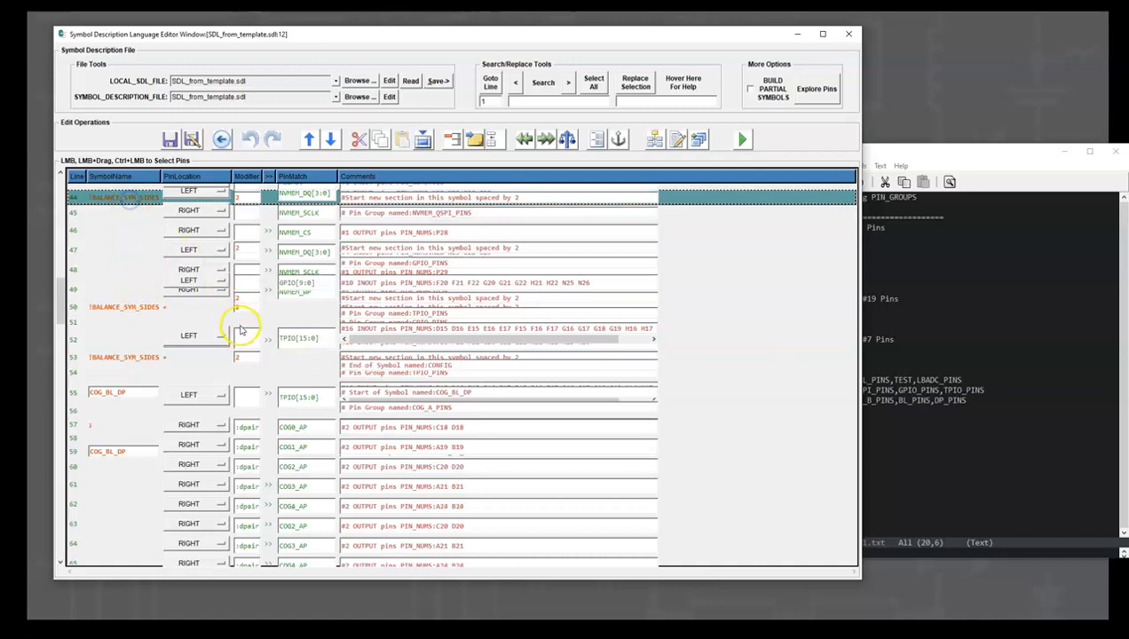
# - Compare the COG_BL_DP symbol's start and the section break between its COG_A_PINS and COG_B_PINS groups with the pin group map file
pyautogui.scroll(-2, 238, 330)
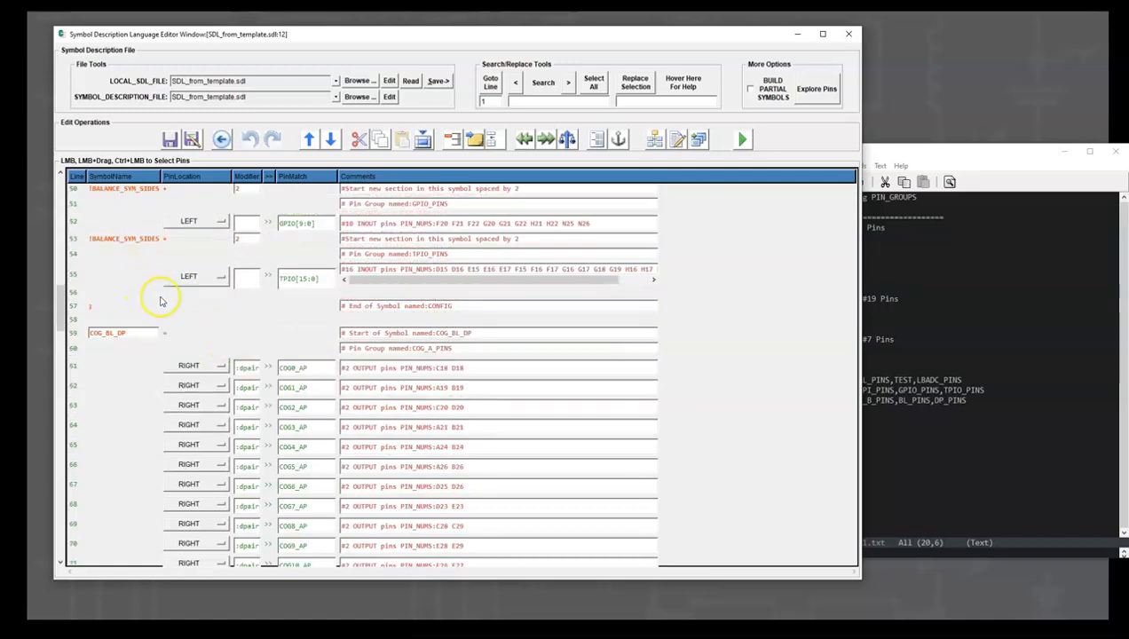
pyautogui.scroll(-2, 241, 350)
pyautogui.scroll(-2, 444, 377)
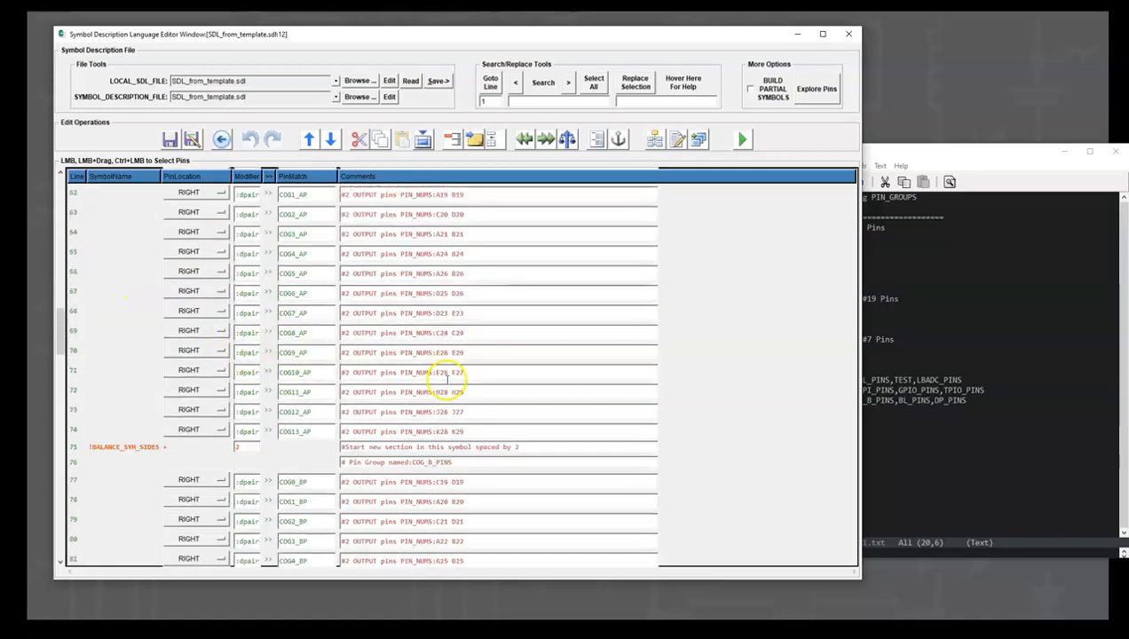
pyautogui.click(130, 454)
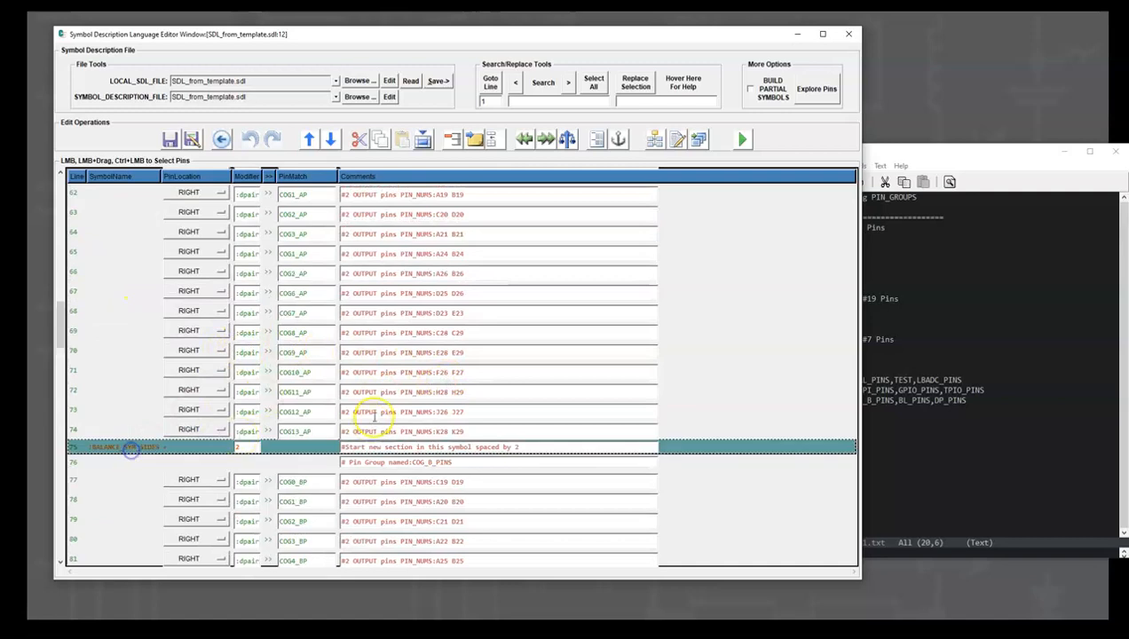
pyautogui.scroll(3, 534, 411)
pyautogui.click(949, 480)
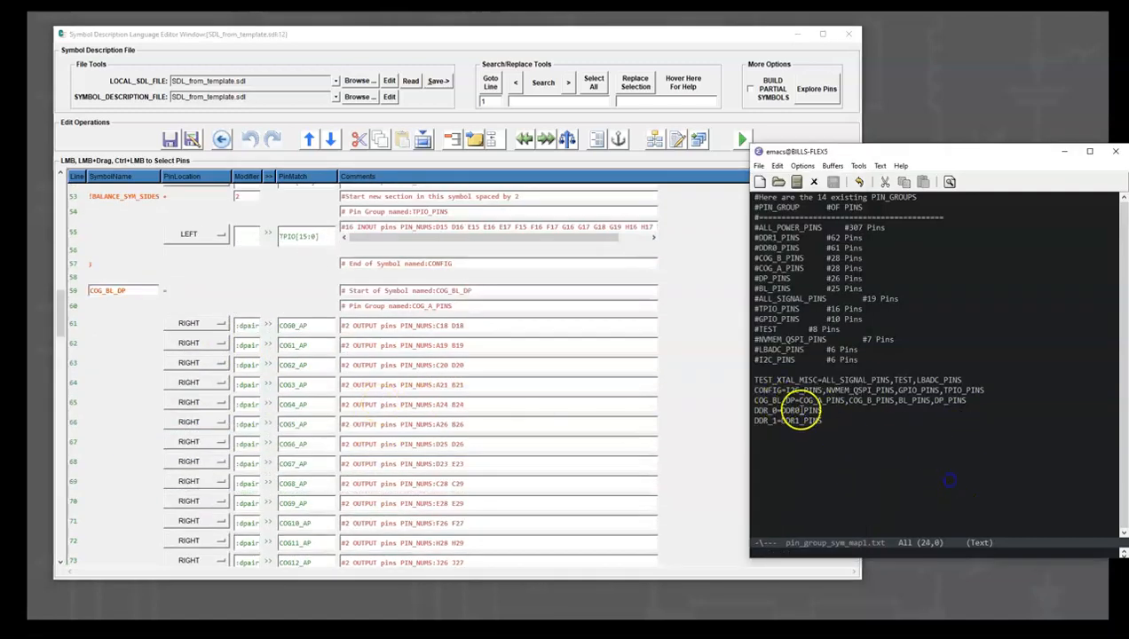
pyautogui.click(869, 401)
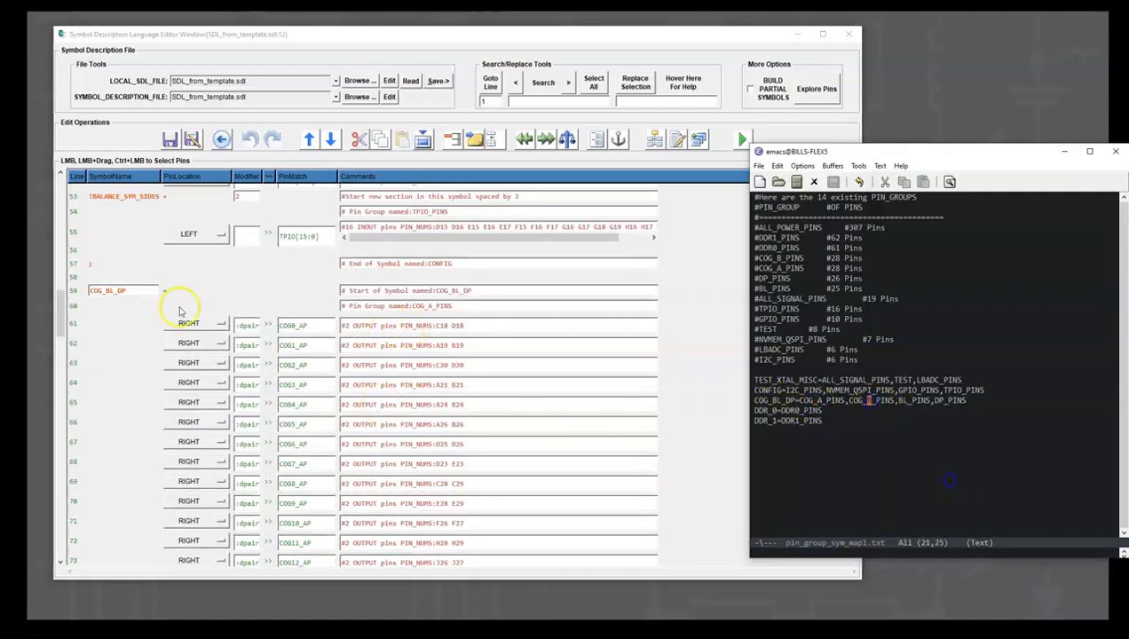
# - Set the side of all COG_A_PINS entries in the COG_BL_DP symbol, COG0_AP through COG13_AP, to LEFT
pyautogui.click(80, 319)
pyautogui.scroll(-2, 250, 364)
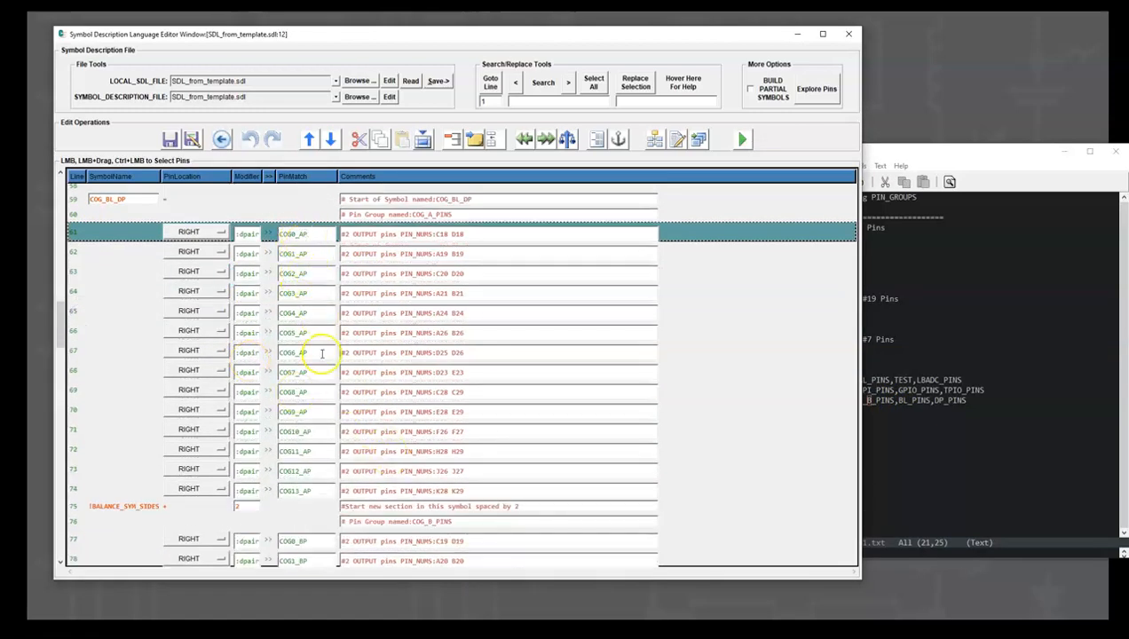
pyautogui.scroll(-1, 311, 448)
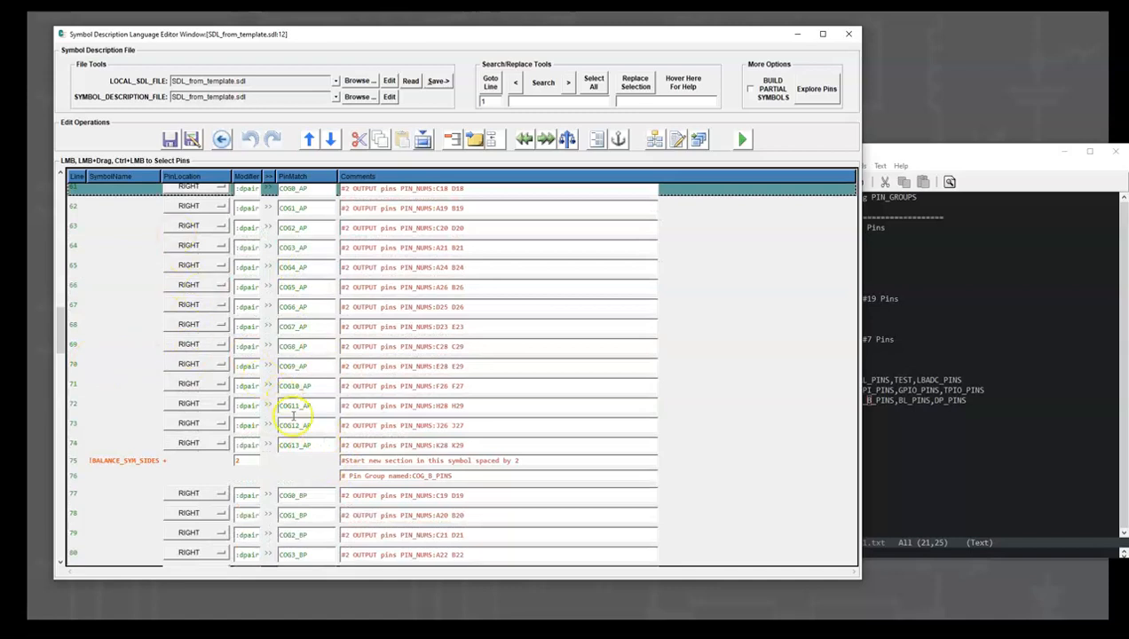
pyautogui.scroll(-2, 272, 453)
pyautogui.scroll(-2, 311, 417)
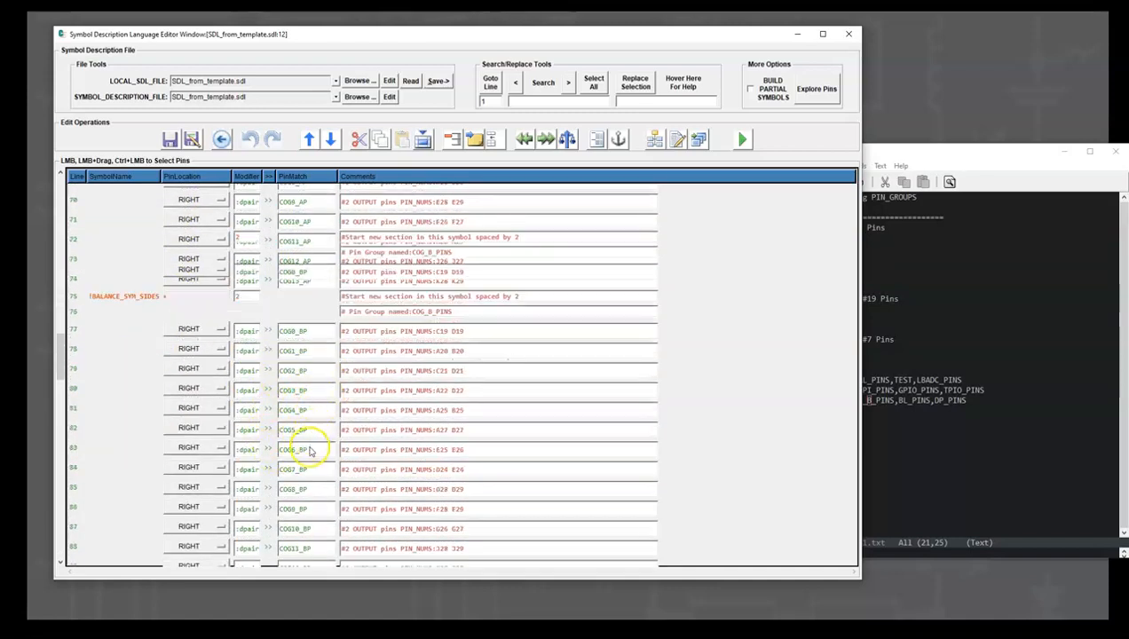
pyautogui.scroll(3, 315, 348)
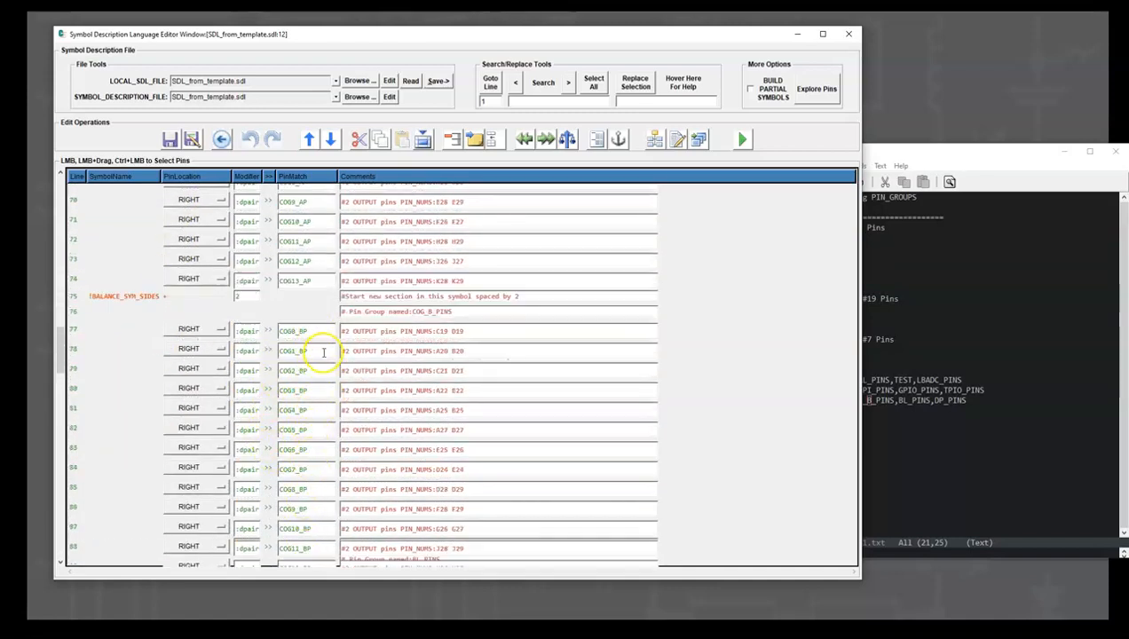
pyautogui.scroll(3, 268, 399)
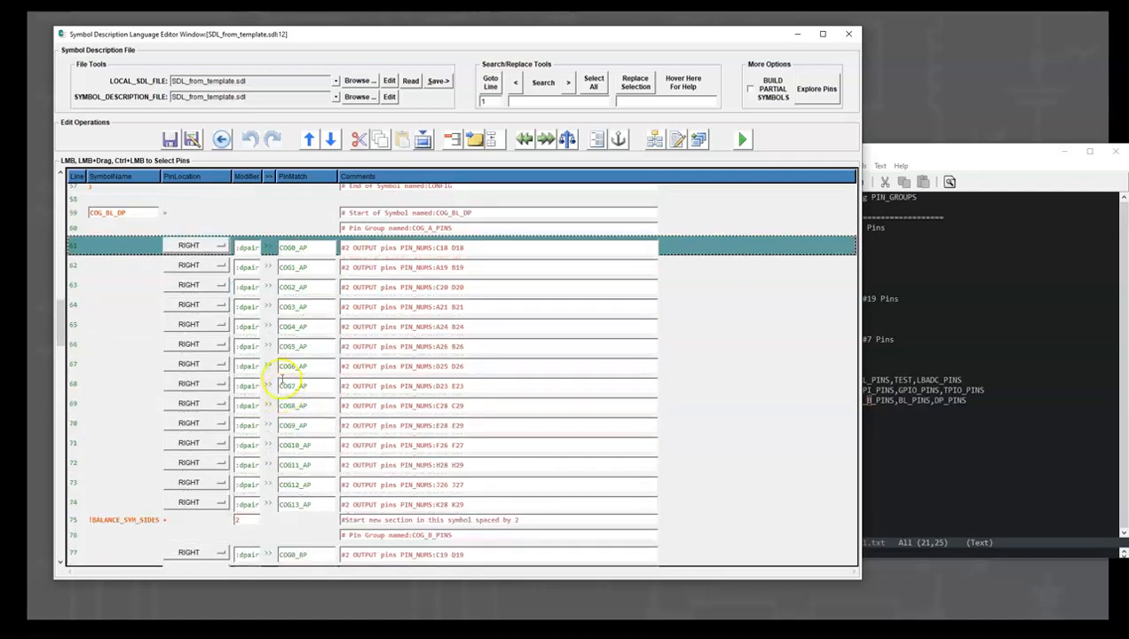
pyautogui.scroll(-2, 298, 390)
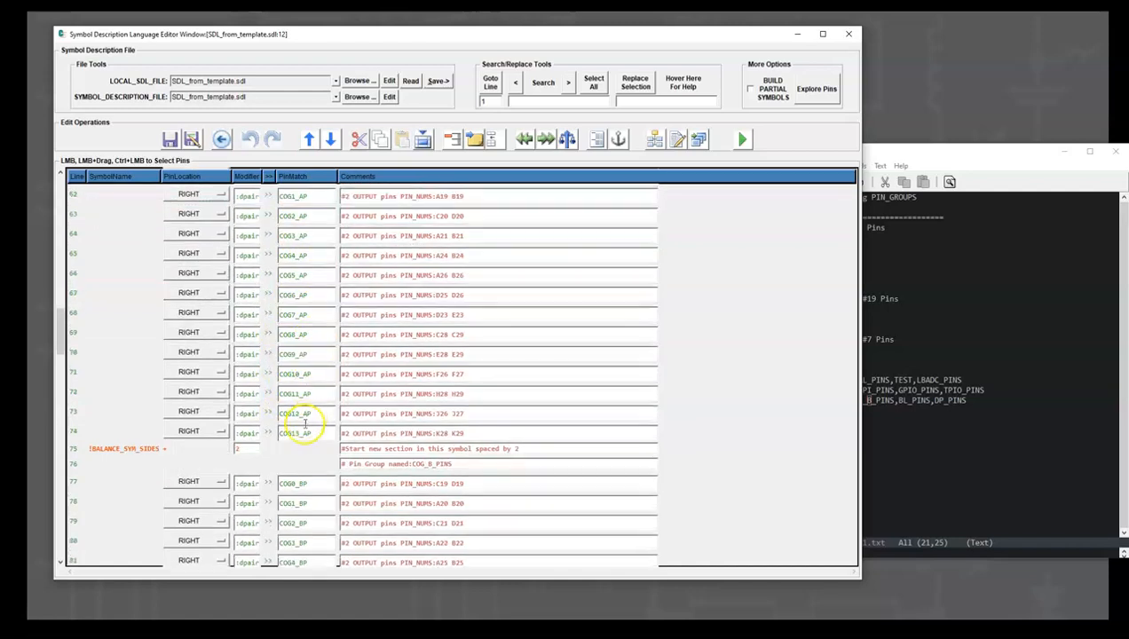
pyautogui.scroll(3, 303, 448)
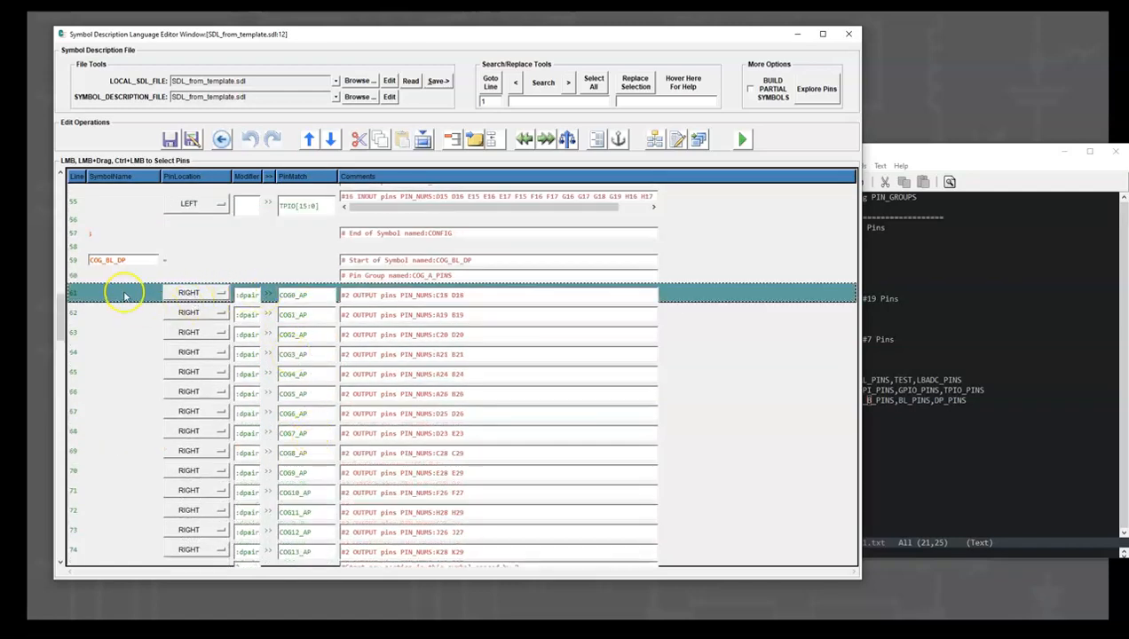
pyautogui.scroll(-3, 126, 306)
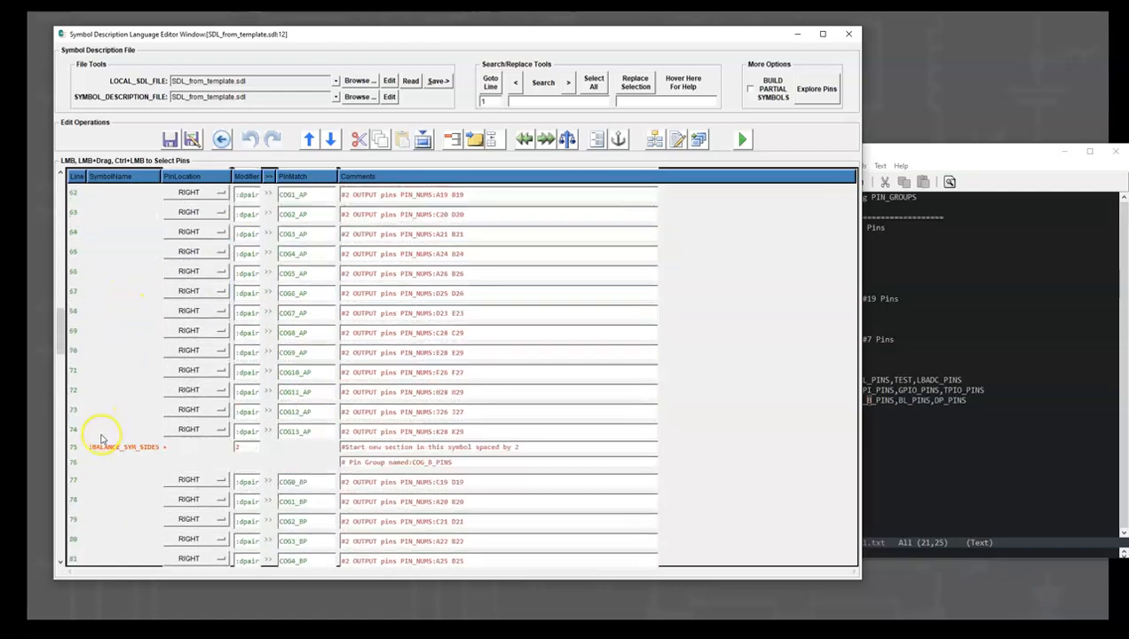
pyautogui.keyDown('shift'); pyautogui.click(84, 435); pyautogui.keyUp('shift')
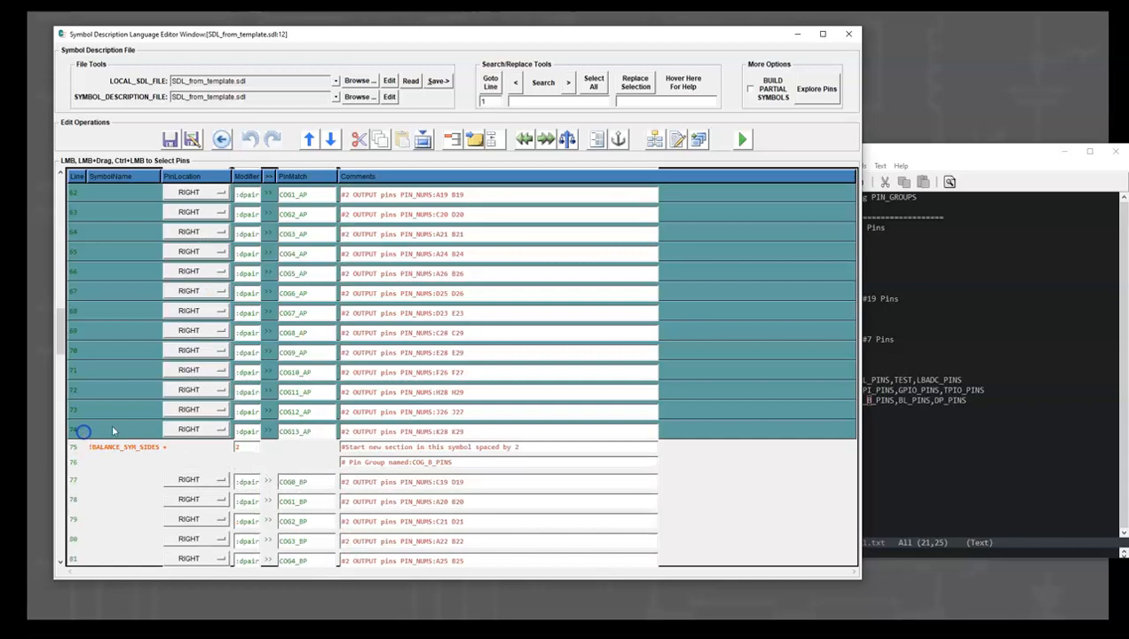
pyautogui.click(653, 140)
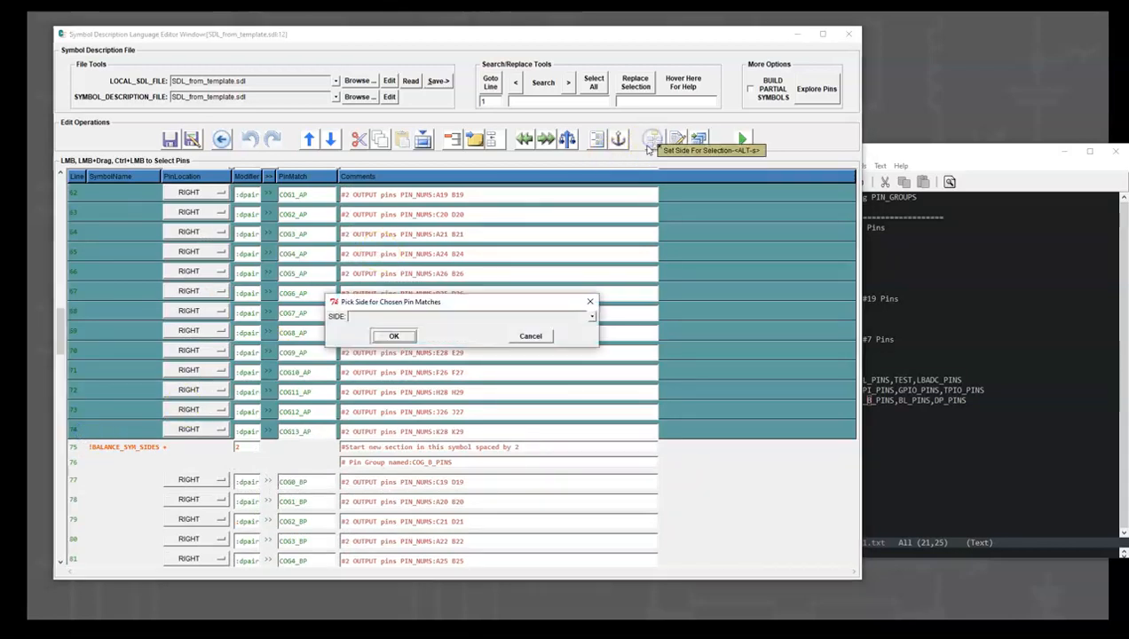
pyautogui.click(589, 316)
pyautogui.click(359, 329)
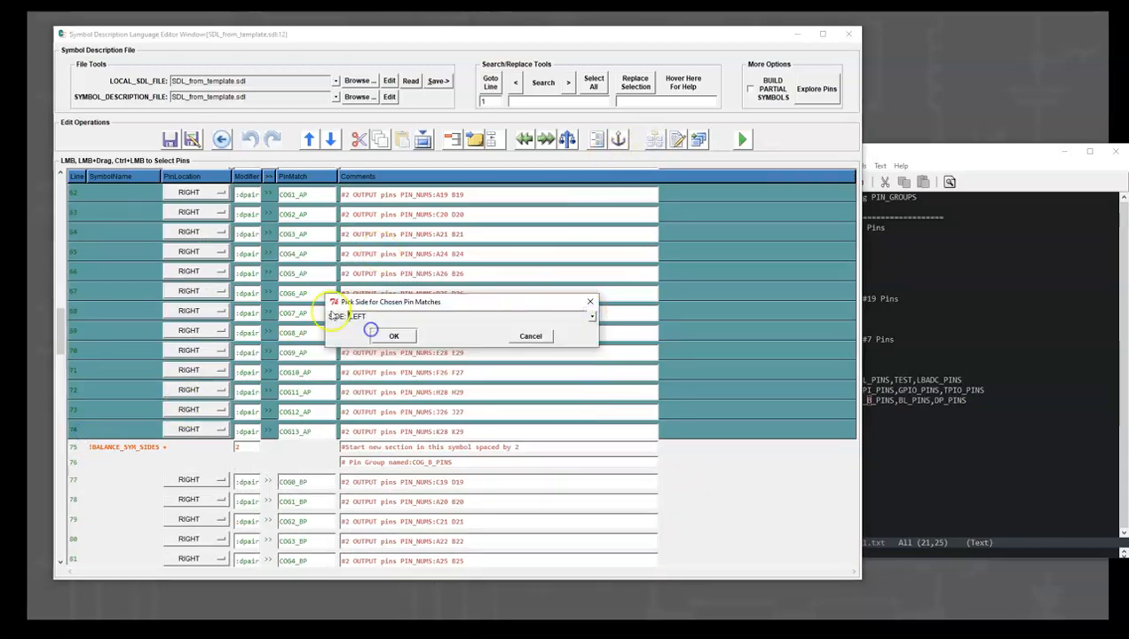
pyautogui.click(387, 335)
# - Delete the section break between the COG_A_PINS and COG_B_PINS groups and review both pin lists
pyautogui.click(75, 446)
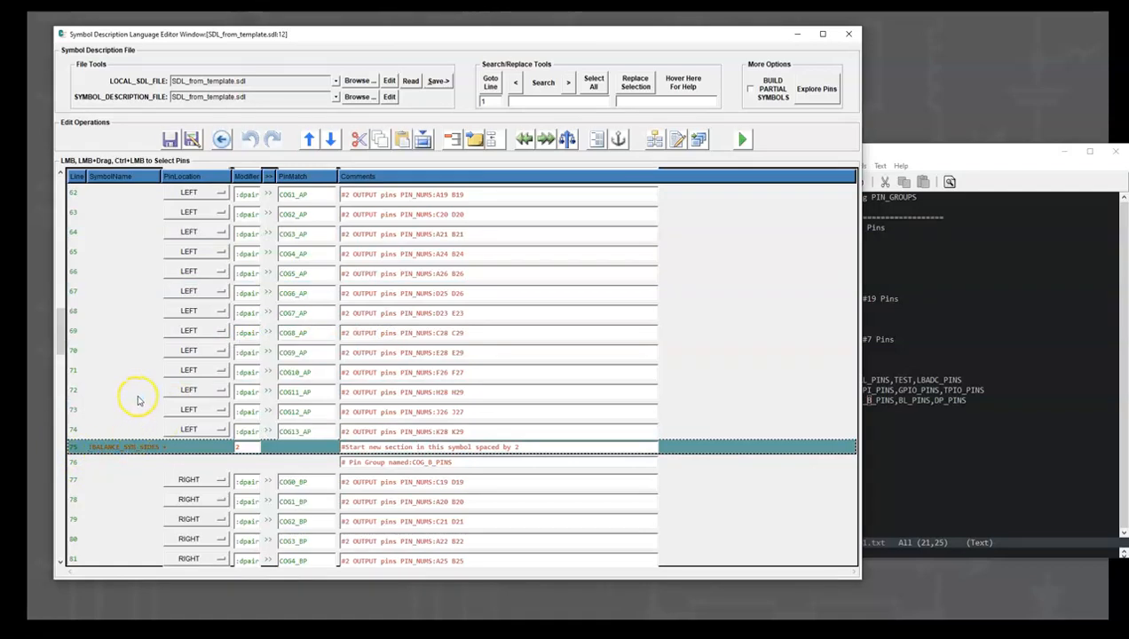
pyautogui.press('Delete')
pyautogui.scroll(-5, 161, 433)
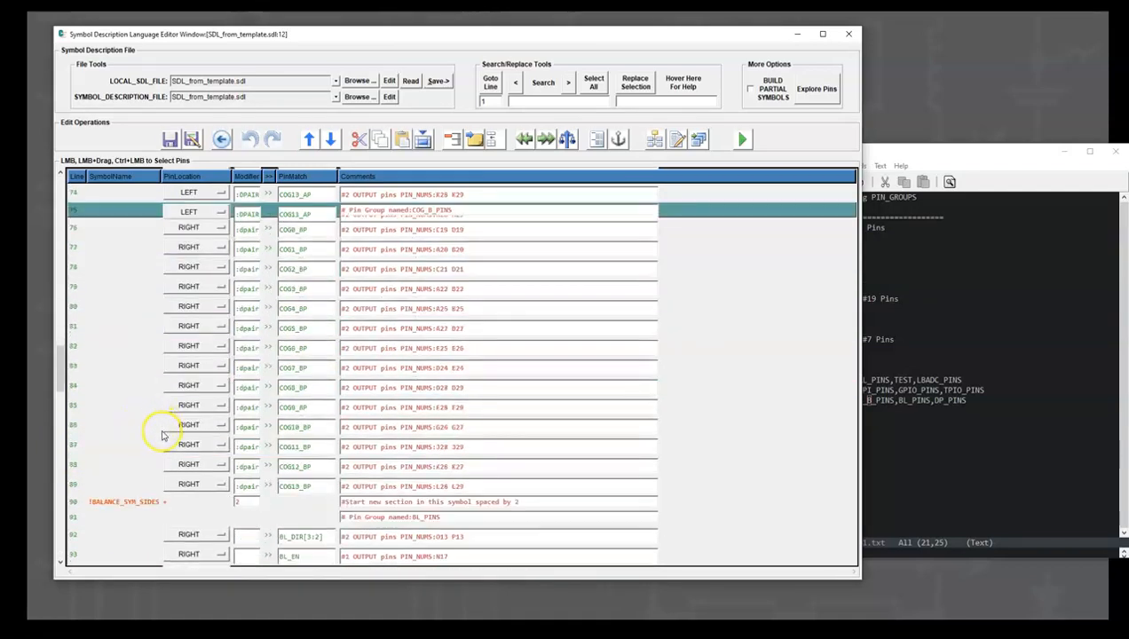
pyautogui.scroll(5, 265, 329)
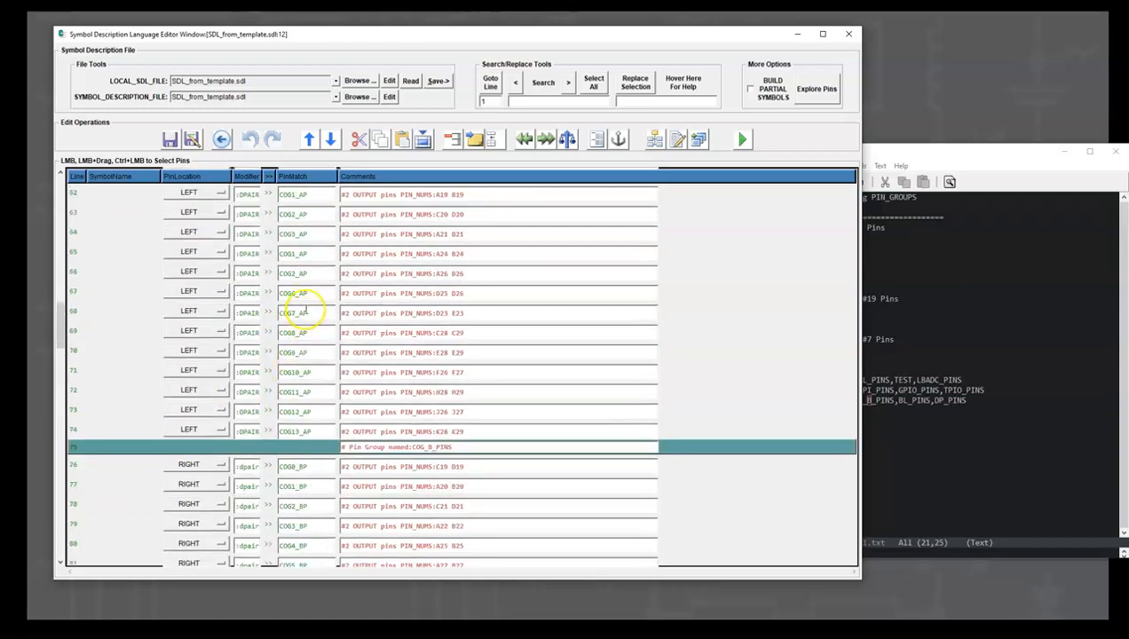
pyautogui.scroll(-5, 313, 485)
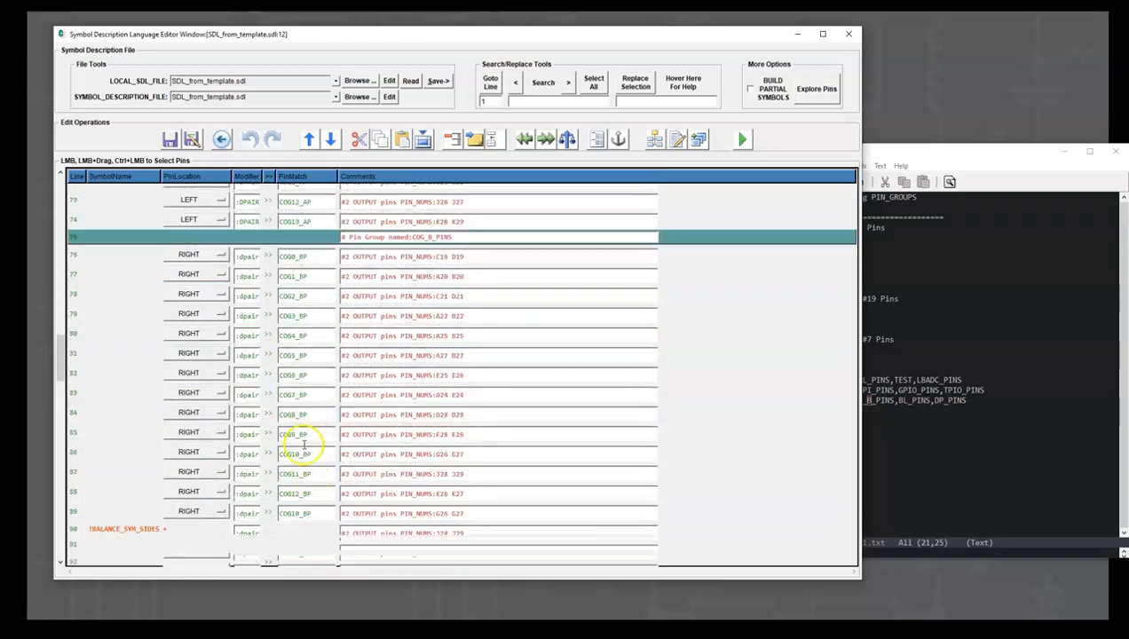
# - Examine the BL_PINS and DP_PINS sections of the COG_BL_DP symbol against the pin group map file
pyautogui.scroll(-2, 301, 380)
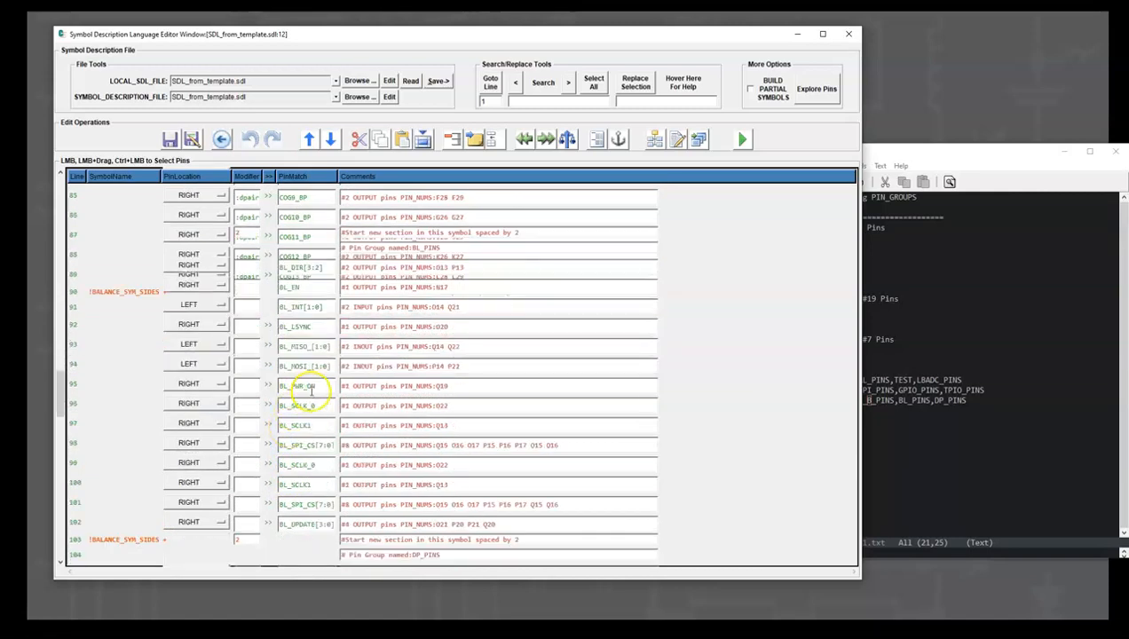
pyautogui.click(920, 409)
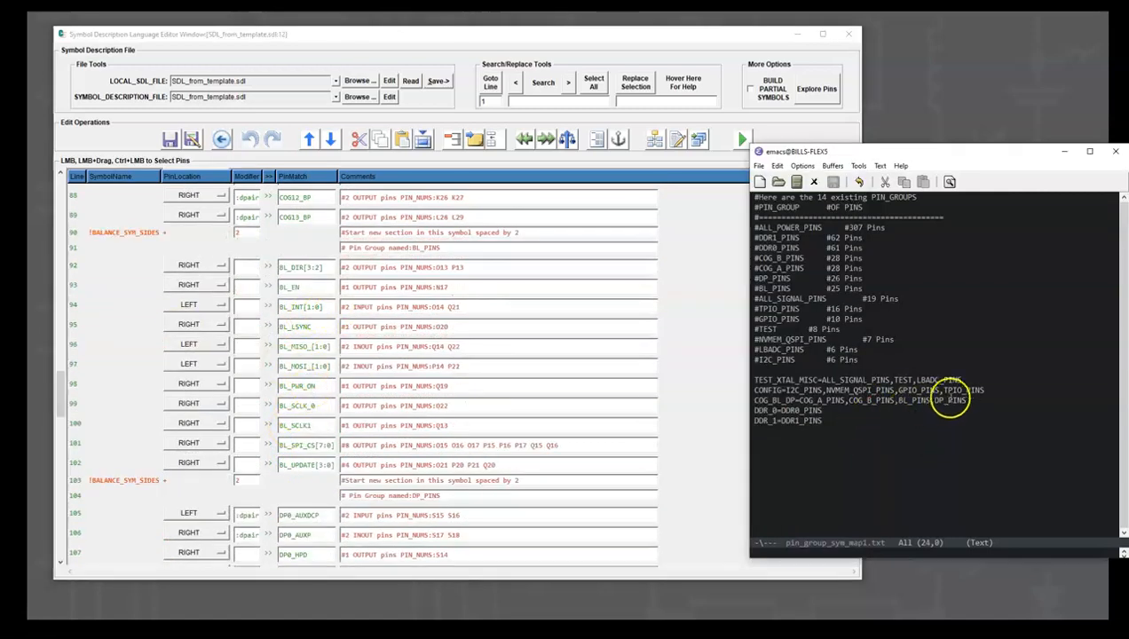
pyautogui.click(263, 500)
pyautogui.scroll(-4, 270, 492)
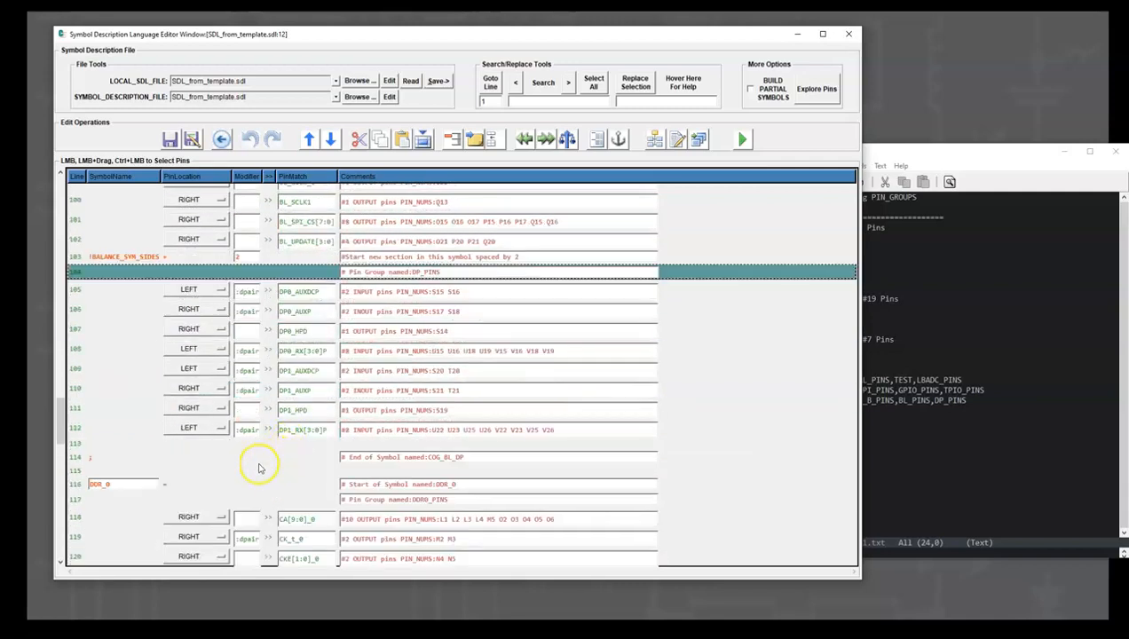
# - Inspect the DDR_0 and DDR_1 symbols and compare their pin groups with the map file entries
pyautogui.scroll(-2, 222, 486)
pyautogui.click(58, 369)
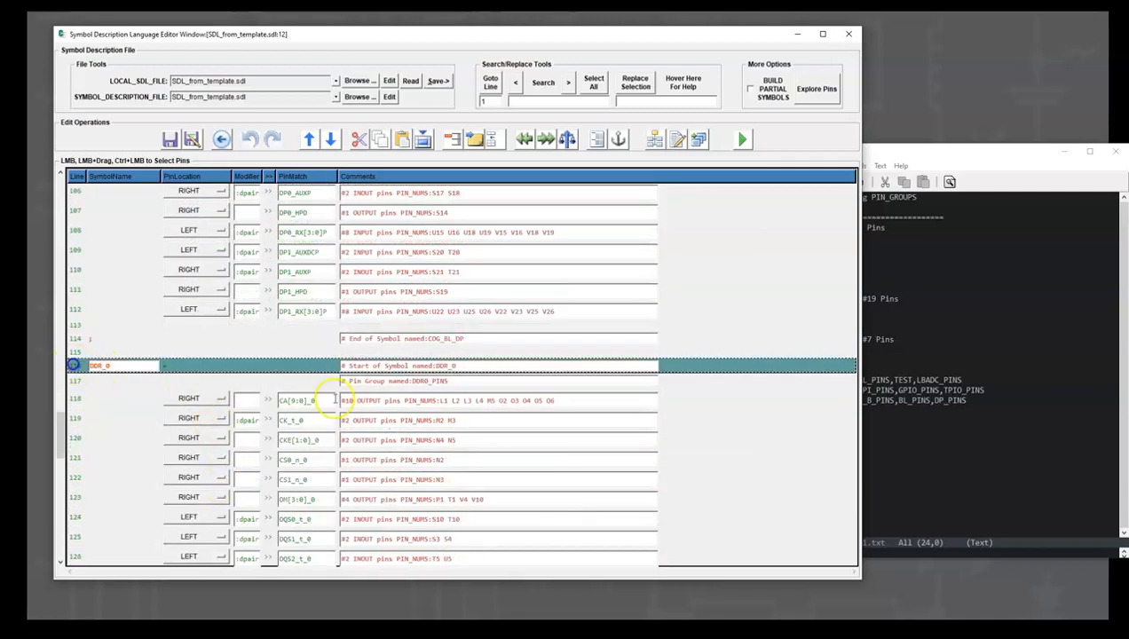
pyautogui.click(931, 455)
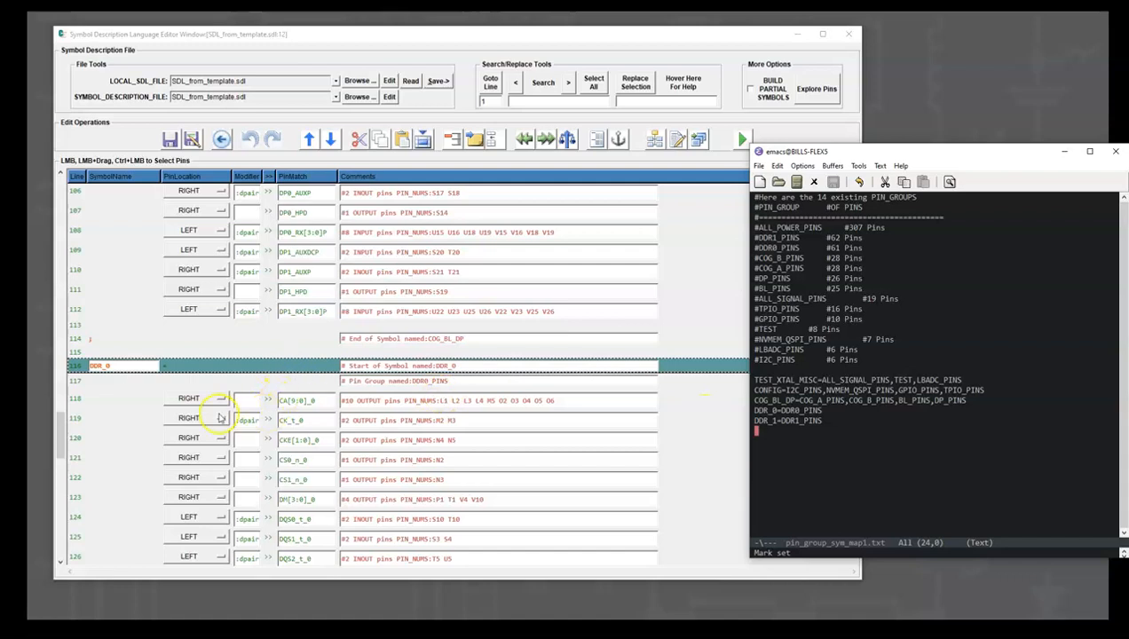
pyautogui.click(124, 444)
pyautogui.scroll(-10, 124, 449)
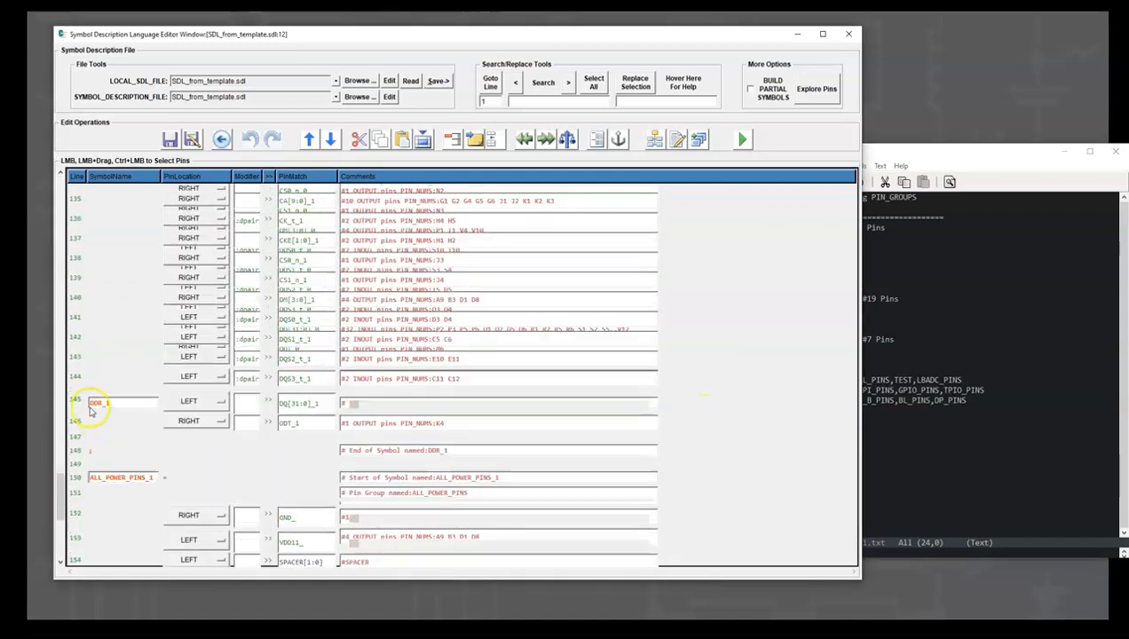
pyautogui.scroll(4, 116, 391)
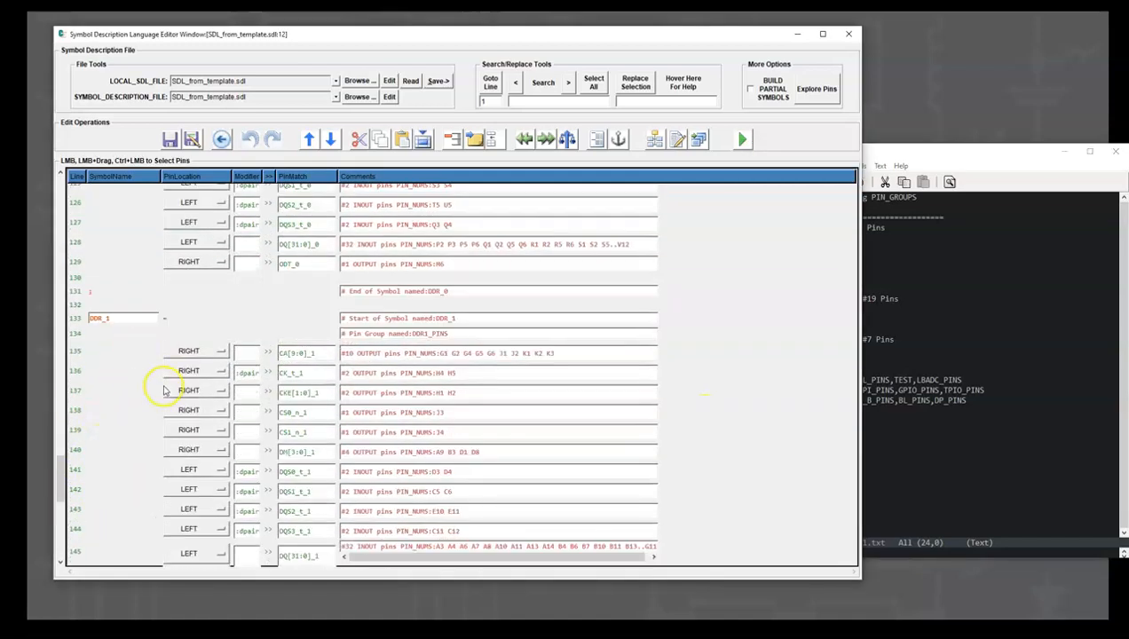
pyautogui.click(921, 499)
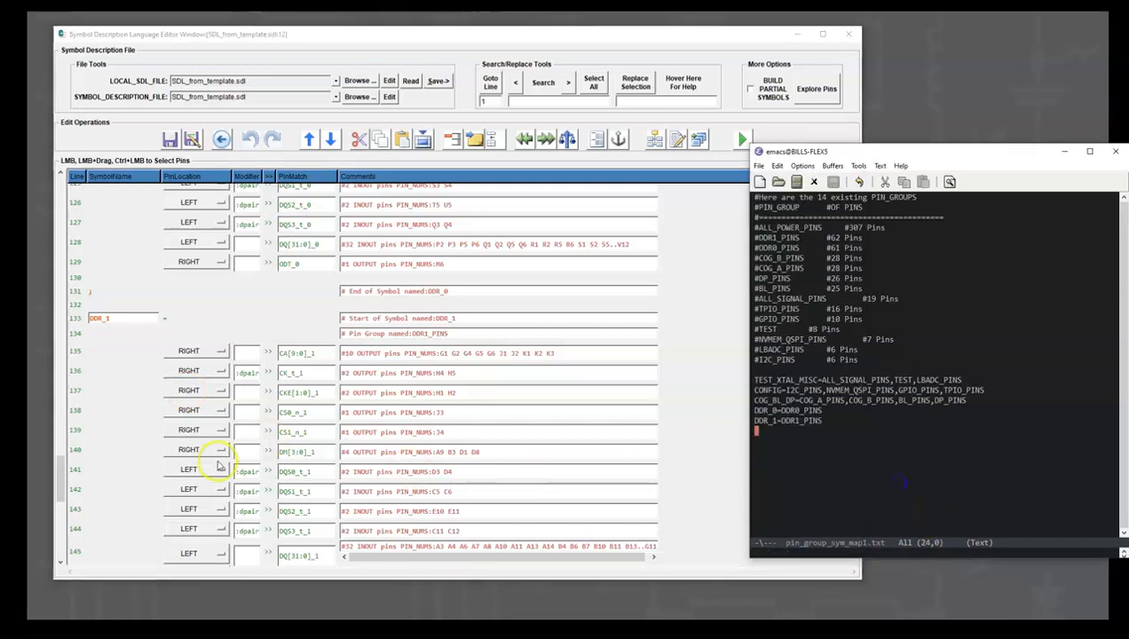
# - Examine how the unmapped power and ground pins are divided between the ALL_POWER_PINS_1 and ALL_POWER_PINS_2 symbols
pyautogui.moveTo(63, 488)
pyautogui.mouseDown()
pyautogui.moveTo(63, 524)
pyautogui.moveTo(63, 510)
pyautogui.mouseUp()
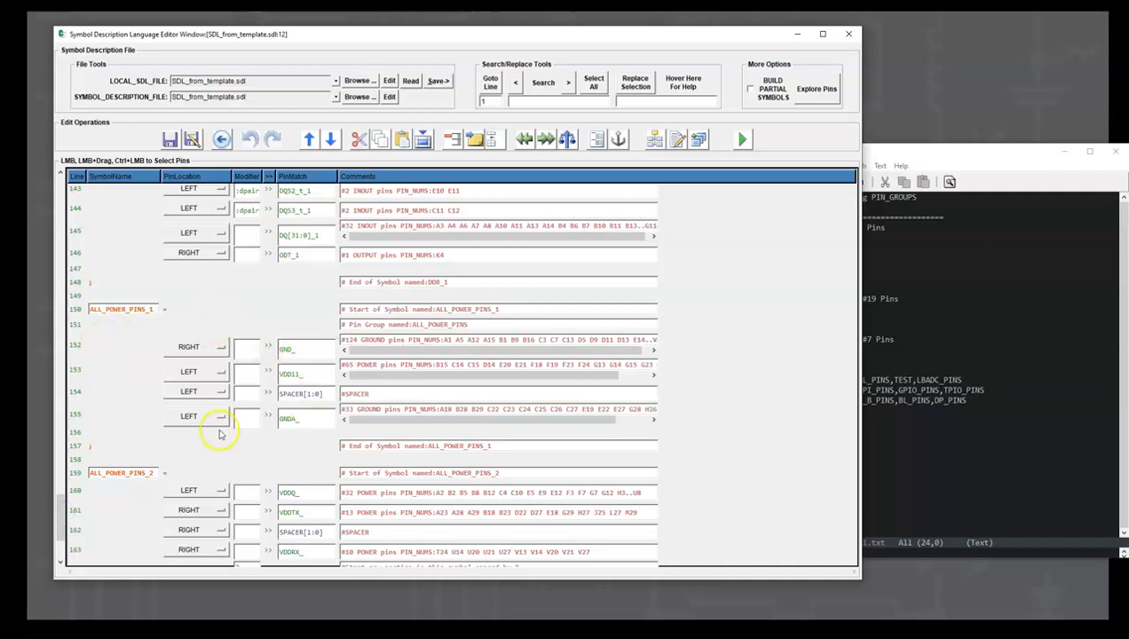
pyautogui.click(81, 310)
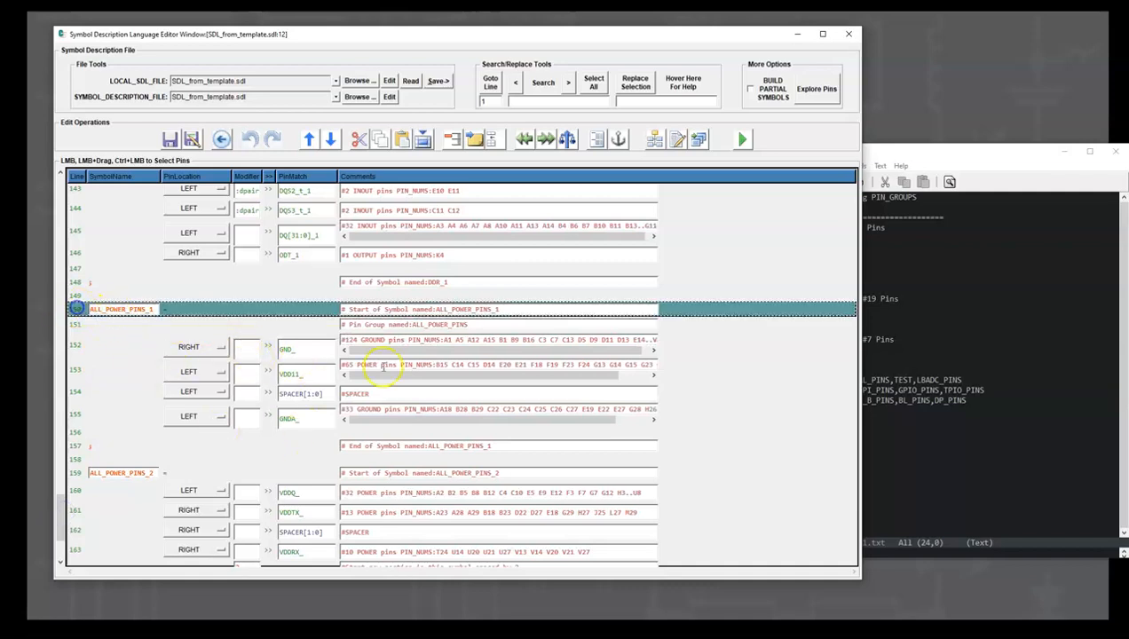
pyautogui.scroll(-3, 270, 344)
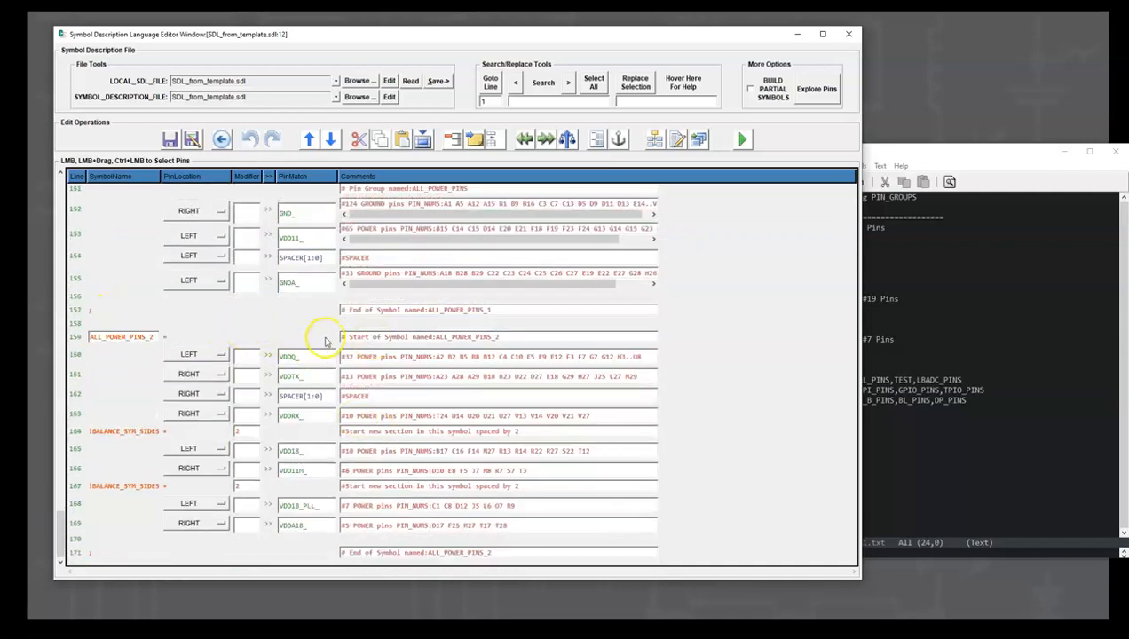
pyautogui.scroll(2, 323, 345)
pyautogui.scroll(-1, 337, 328)
pyautogui.scroll(1, 355, 355)
pyautogui.scroll(-1, 285, 407)
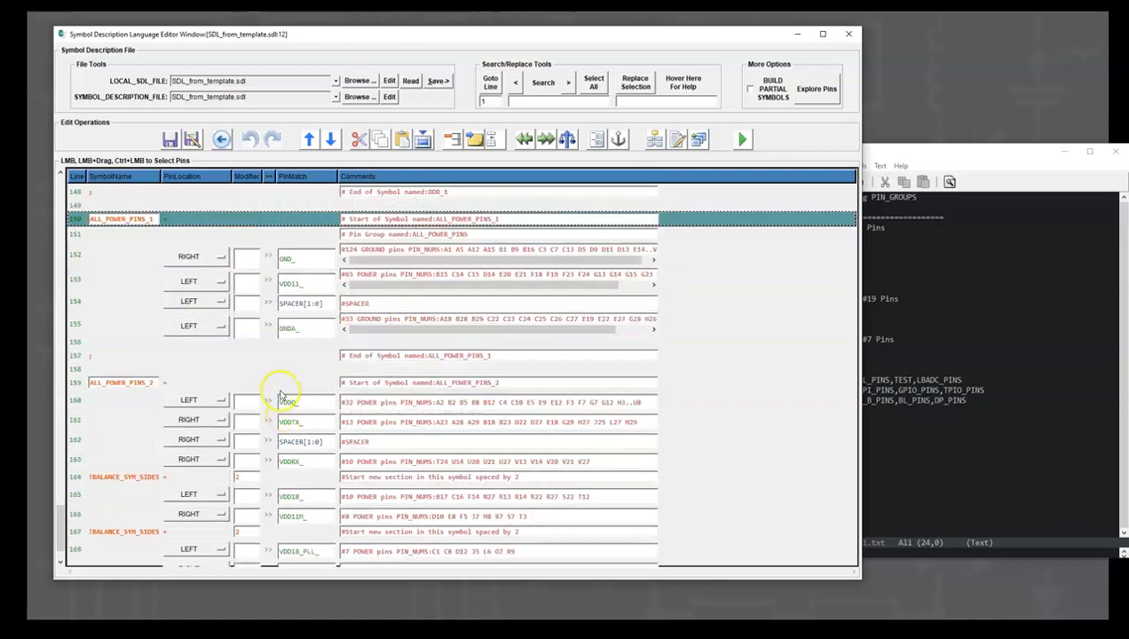
pyautogui.scroll(-1, 279, 404)
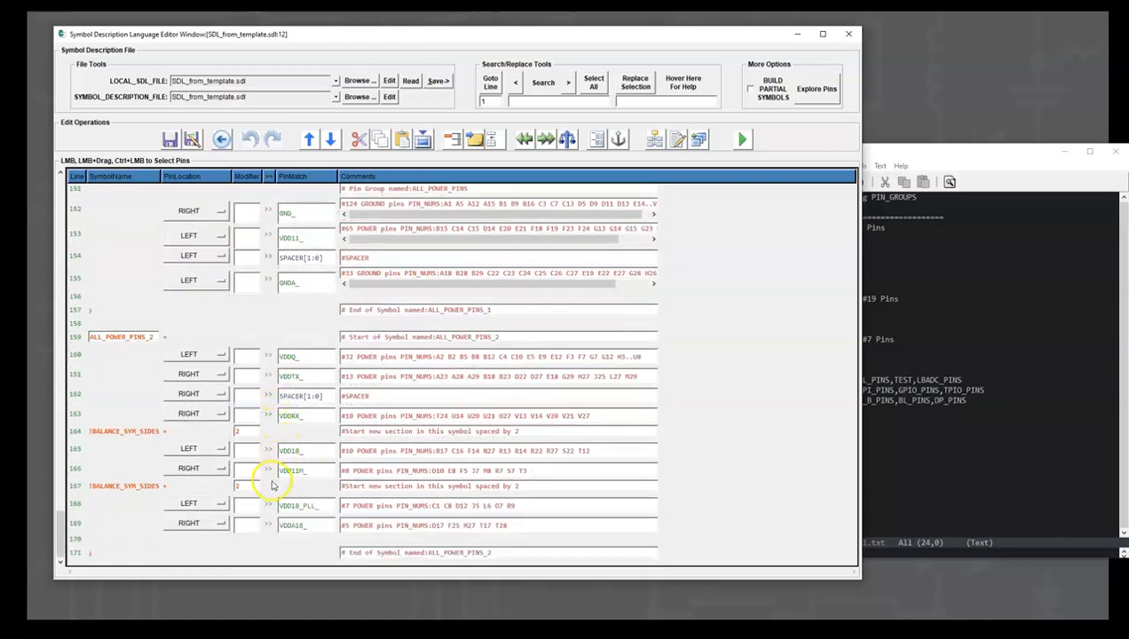
pyautogui.scroll(3, 285, 370)
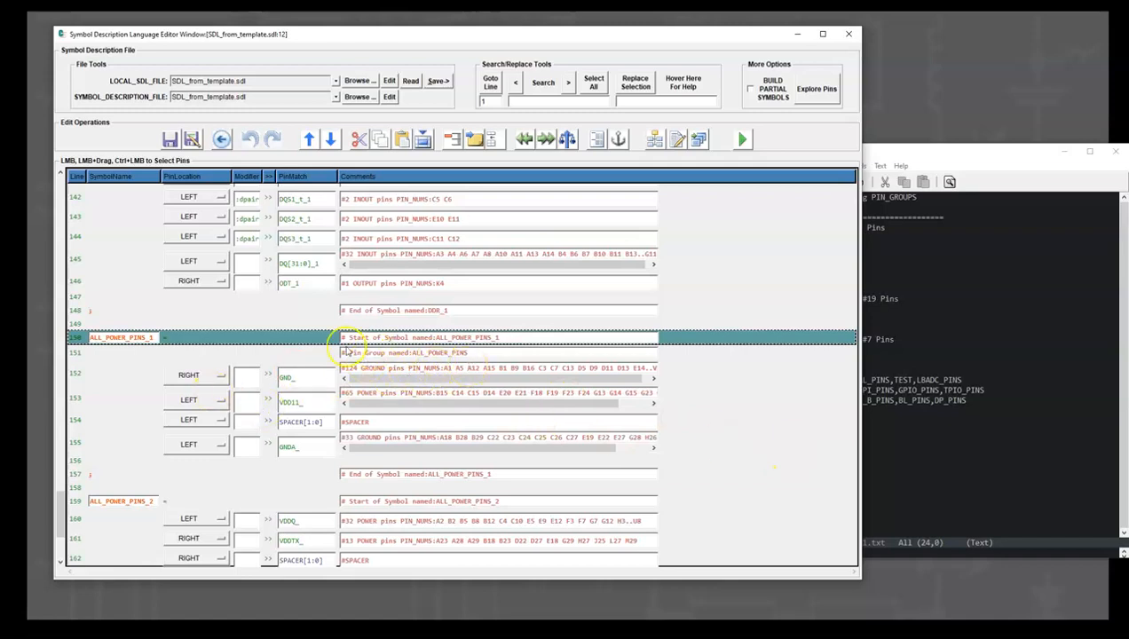
pyautogui.click(103, 377)
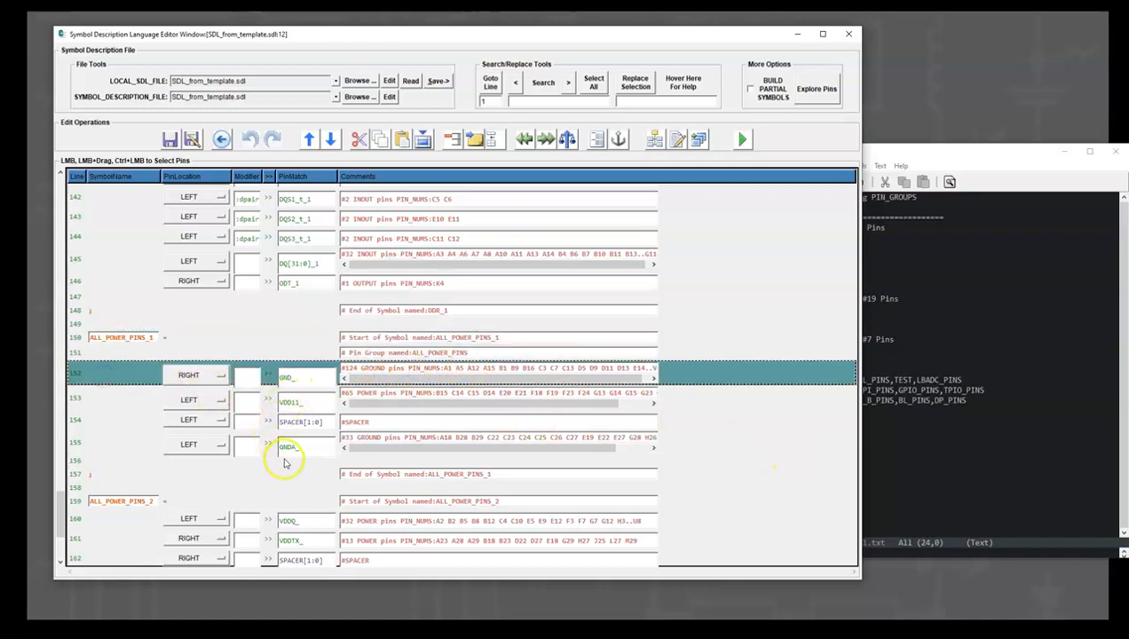
# - Review the power pin symbols and save the symbol description file under the new name sdl_from_sf_pg_map3.sdl
pyautogui.scroll(-3, 284, 461)
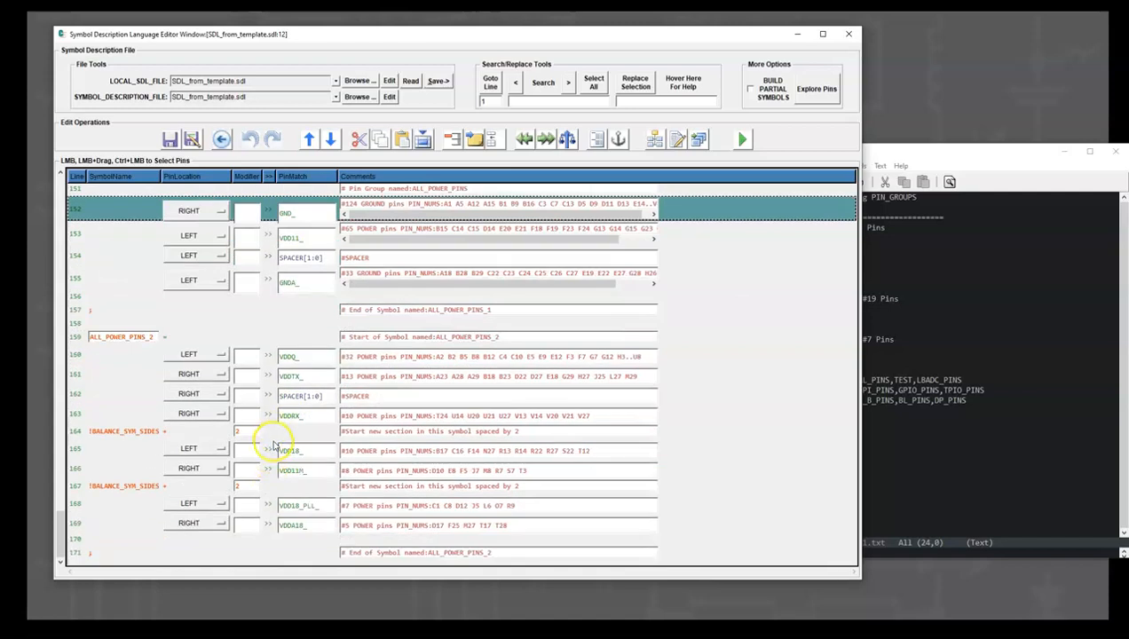
pyautogui.scroll(2, 384, 367)
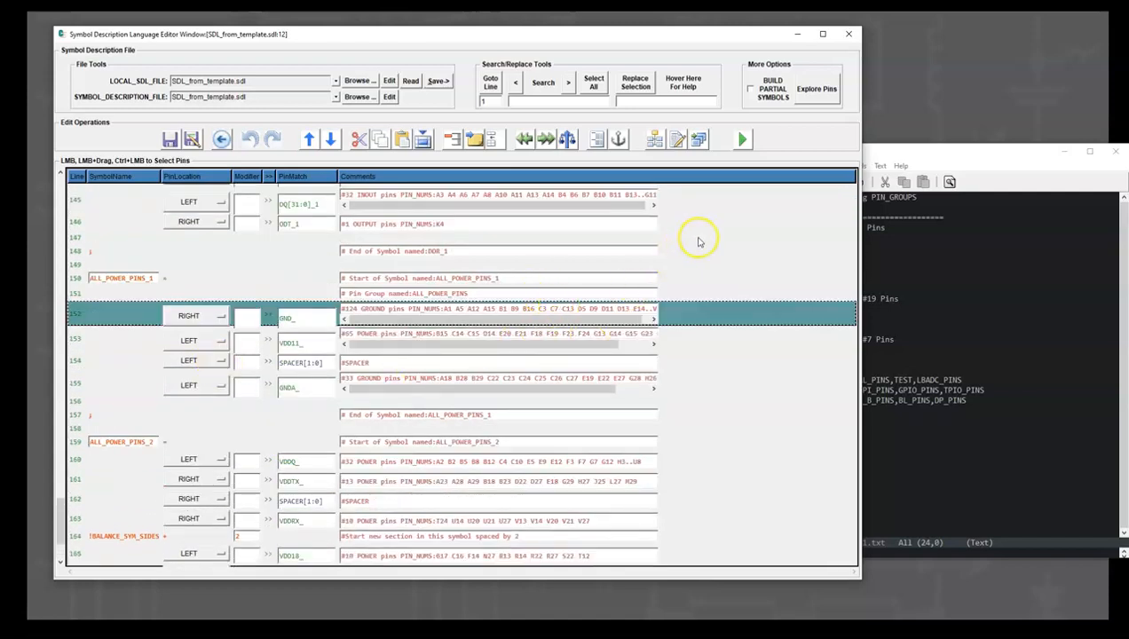
pyautogui.click(743, 142)
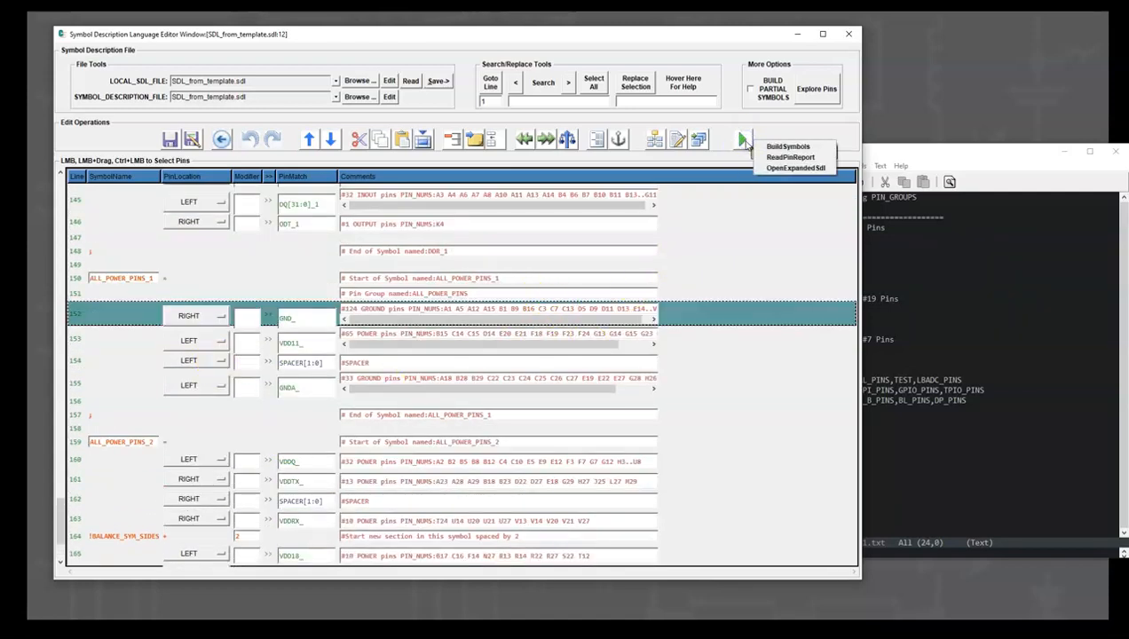
pyautogui.click(176, 140)
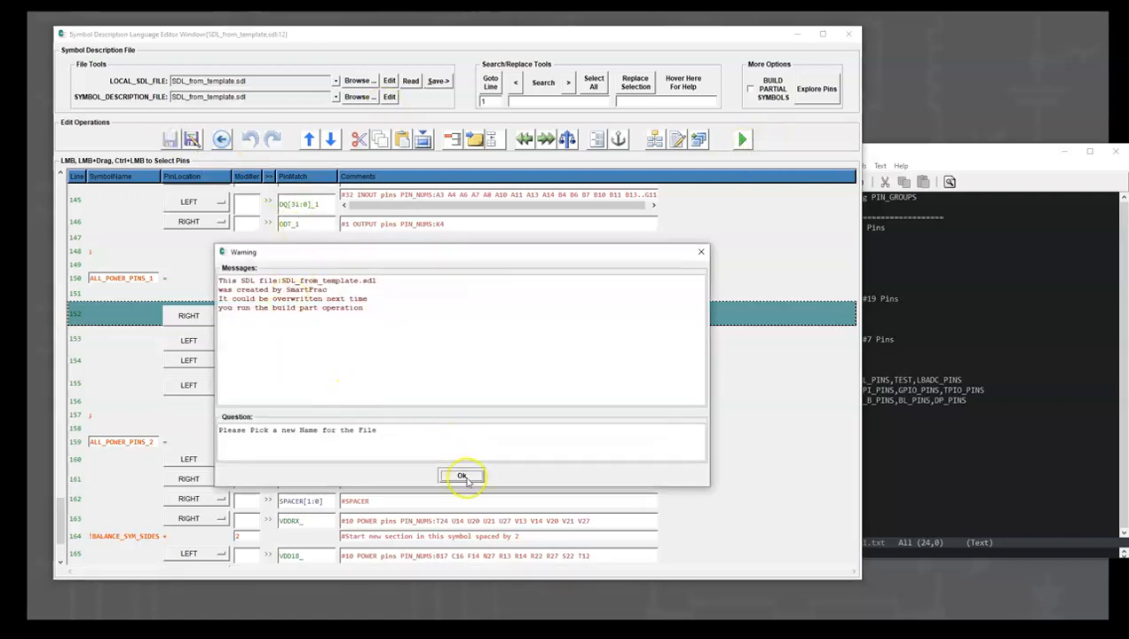
pyautogui.click(462, 477)
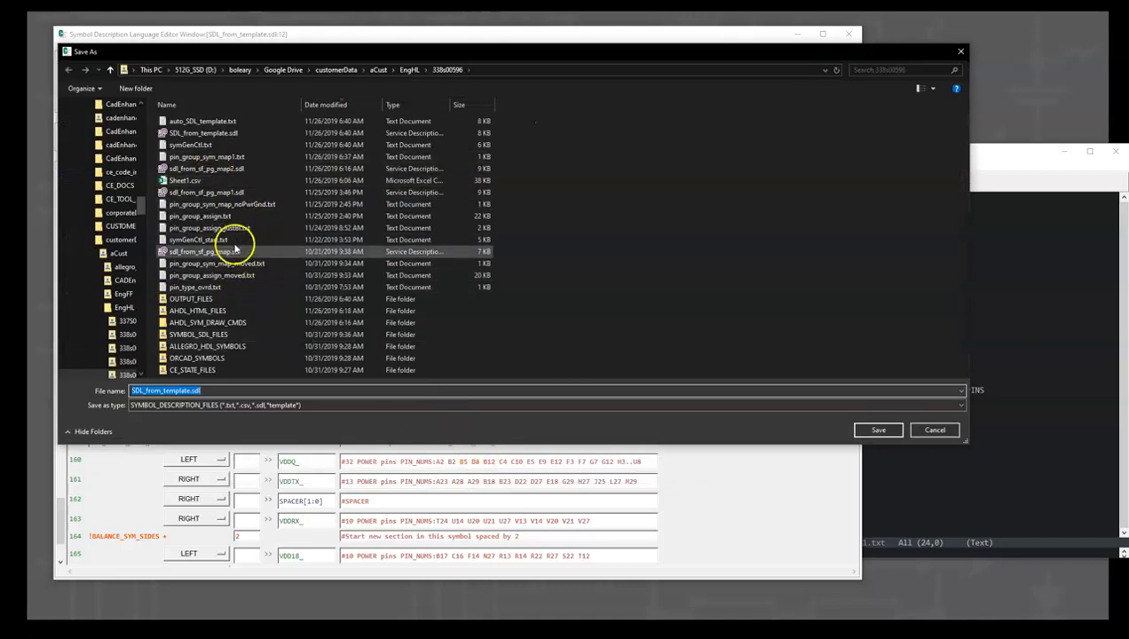
pyautogui.click(223, 158)
pyautogui.click(202, 168)
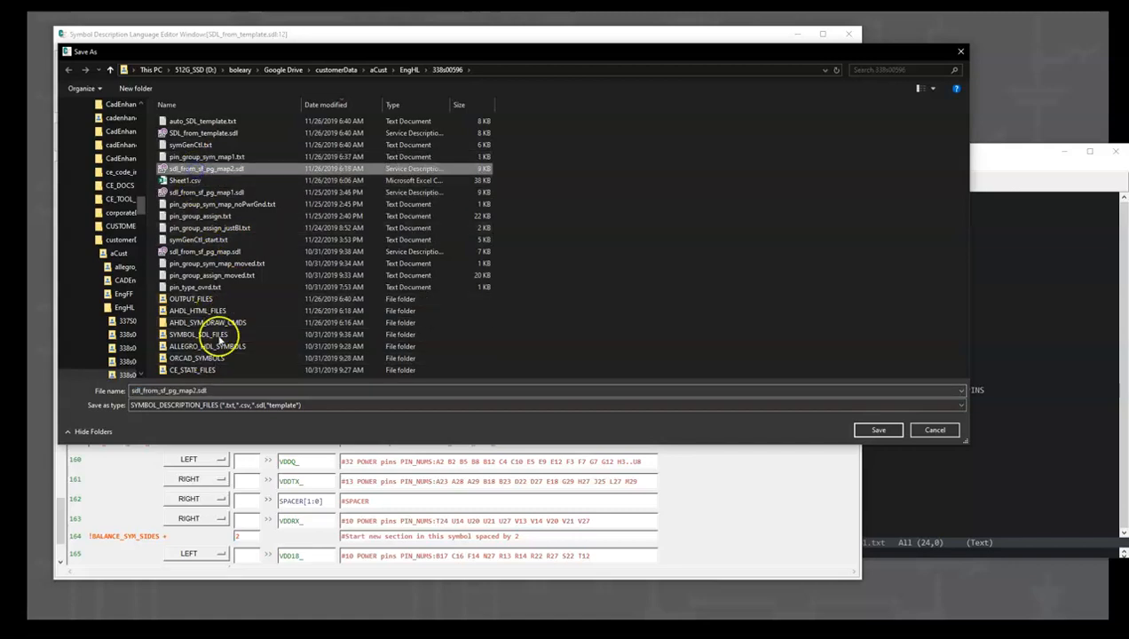
pyautogui.doubleClick(204, 390)
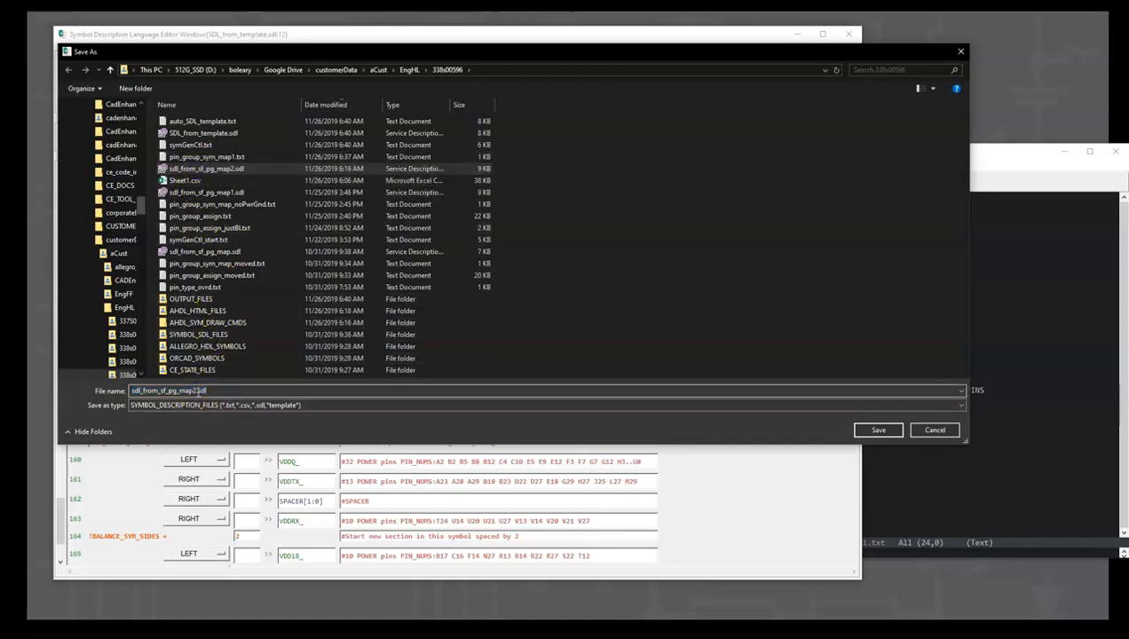
pyautogui.press('Escape')
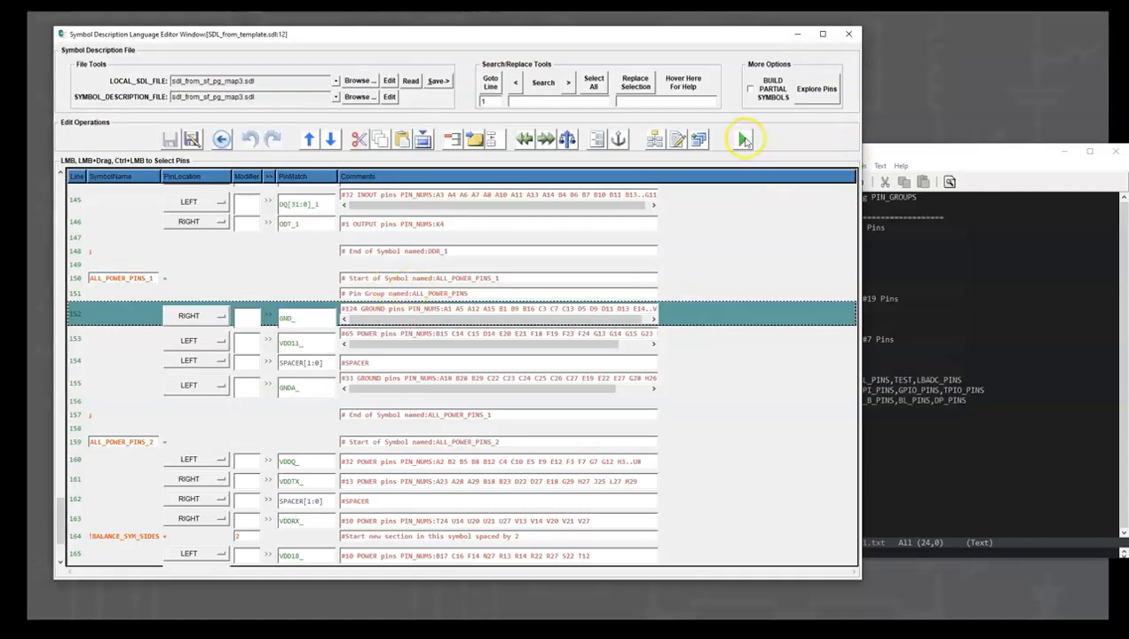
# - Build the symbols from the saved symbol description file and open the results in the browser-based symbol viewer
pyautogui.click(744, 139)
pyautogui.click(787, 145)
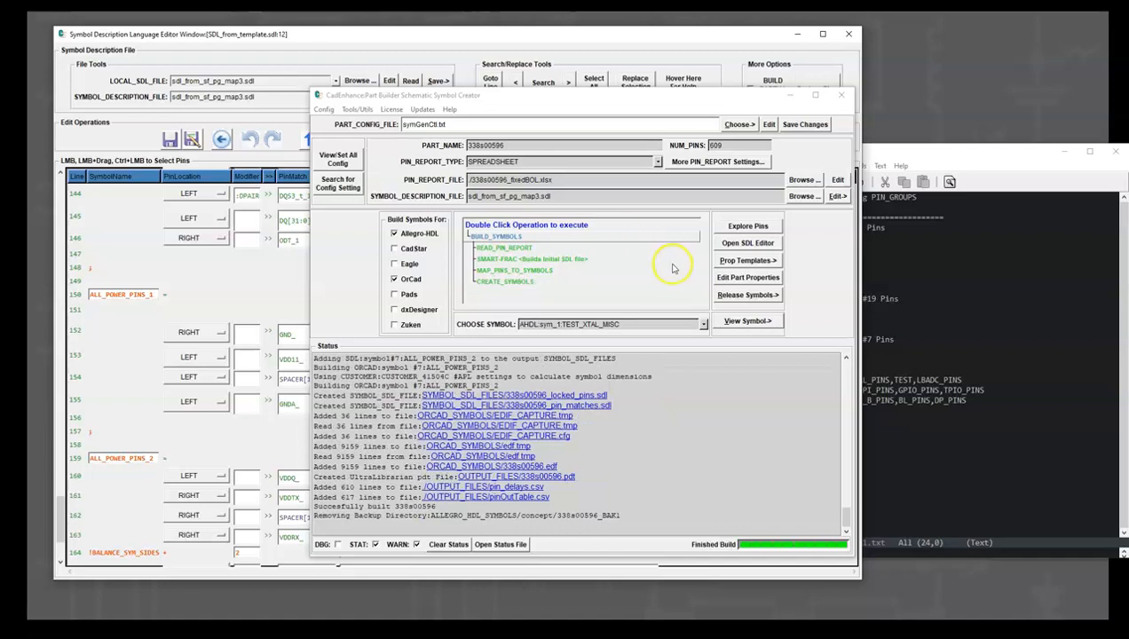
pyautogui.click(754, 321)
pyautogui.click(815, 323)
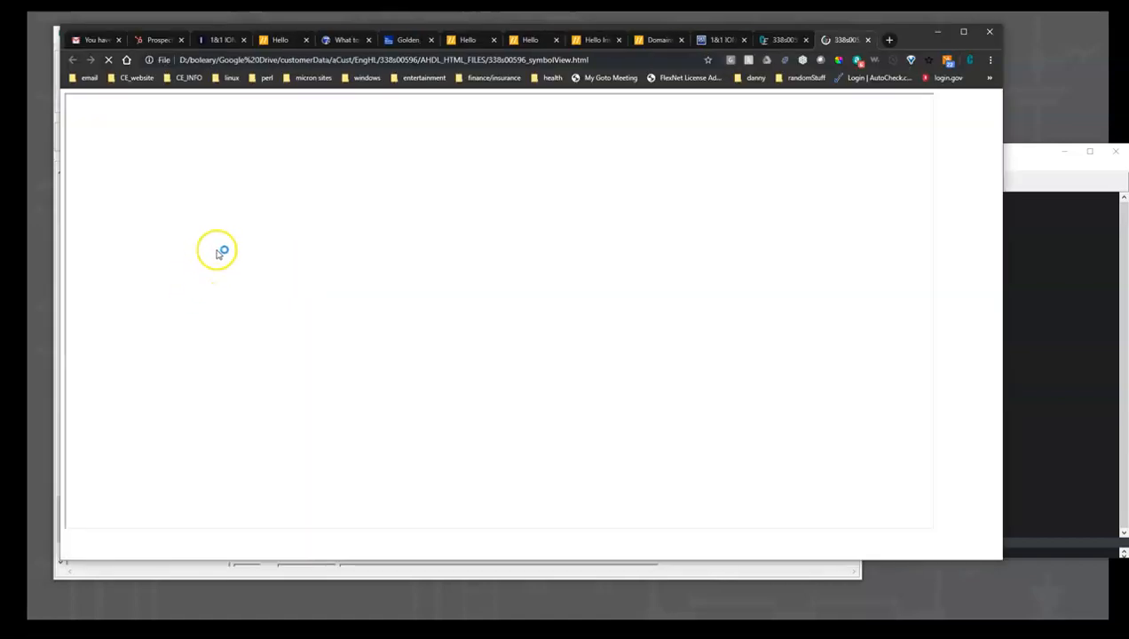
# - Inspect the drawn TEST_XTAL_MISC and CONFIG symbols and compare the CONFIG pin sections with the pin group map file
pyautogui.scroll(-1, 444, 266)
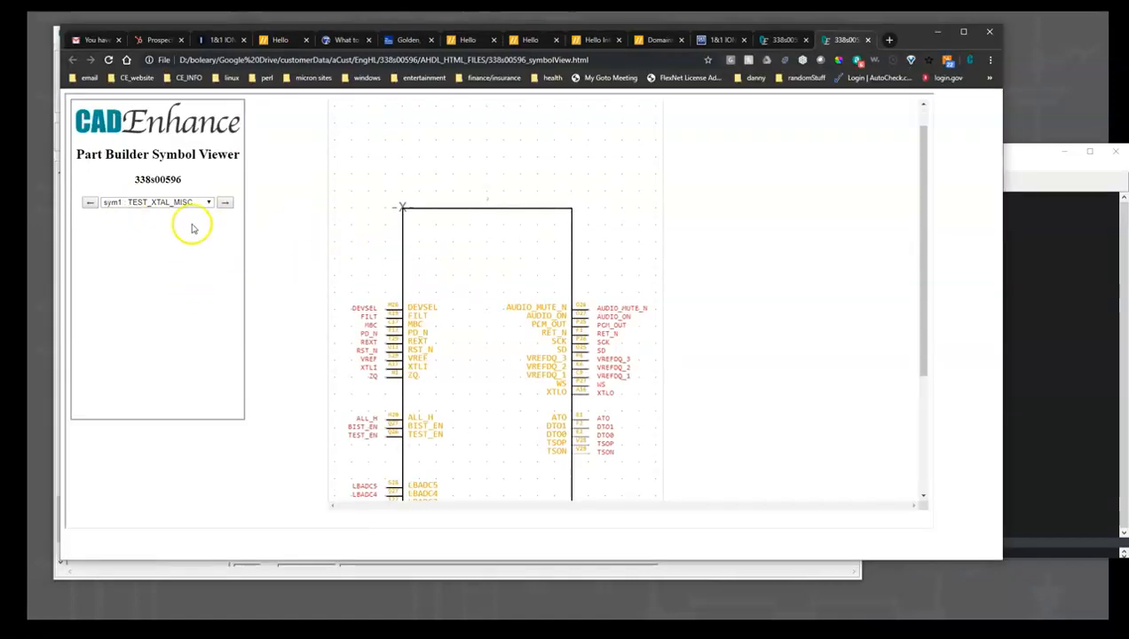
pyautogui.scroll(-1, 497, 293)
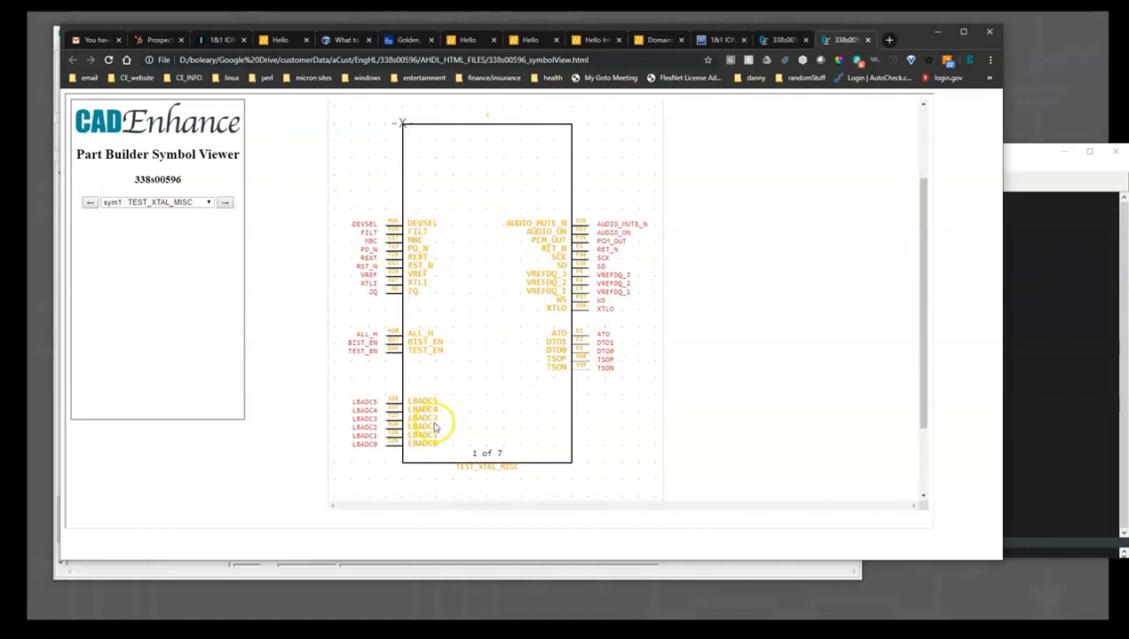
pyautogui.click(209, 202)
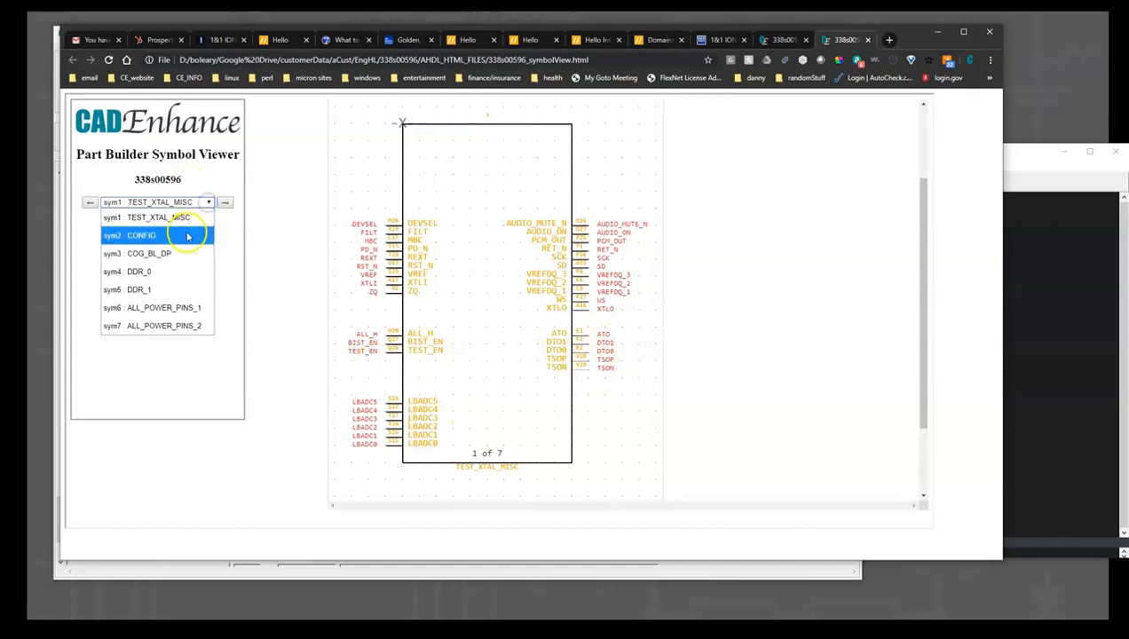
pyautogui.click(187, 236)
pyautogui.scroll(-2, 523, 338)
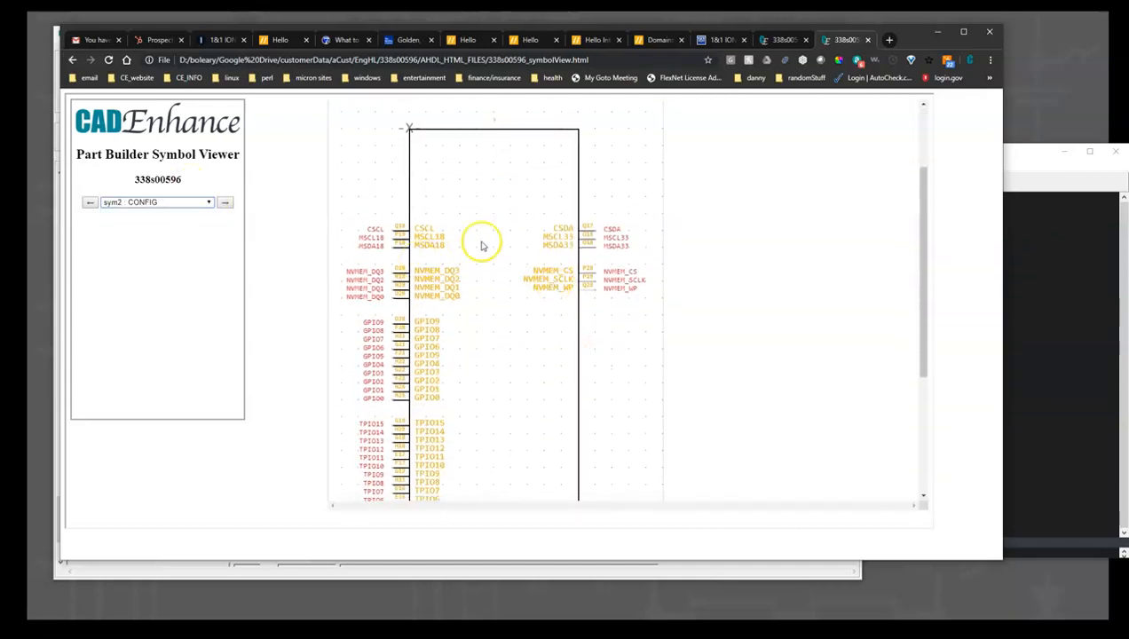
pyautogui.scroll(-4, 476, 275)
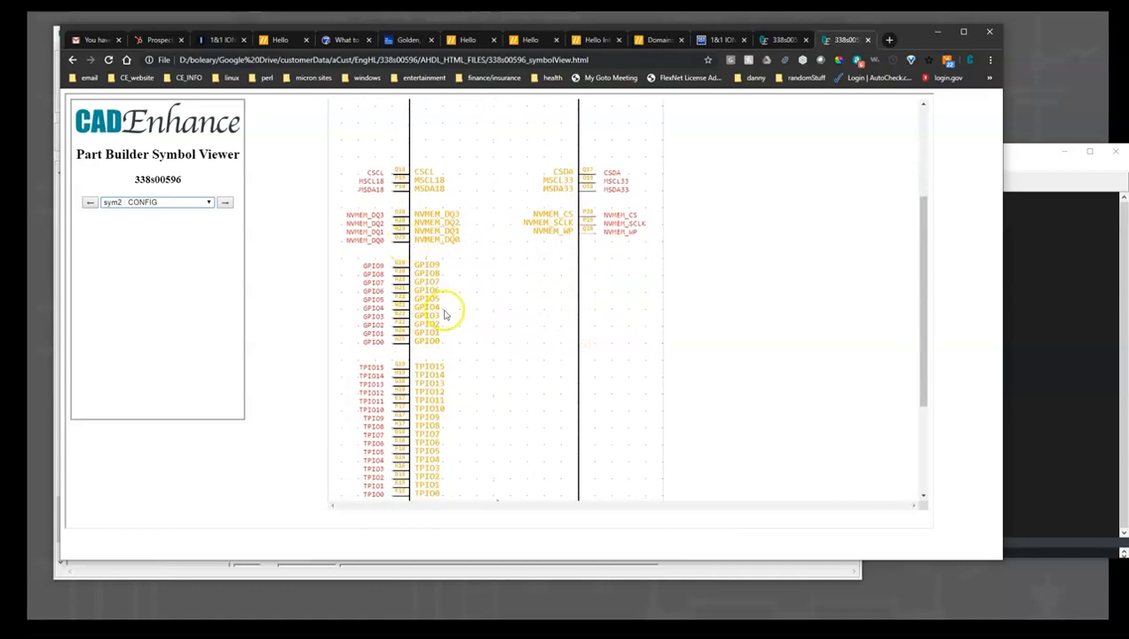
pyautogui.click(1104, 378)
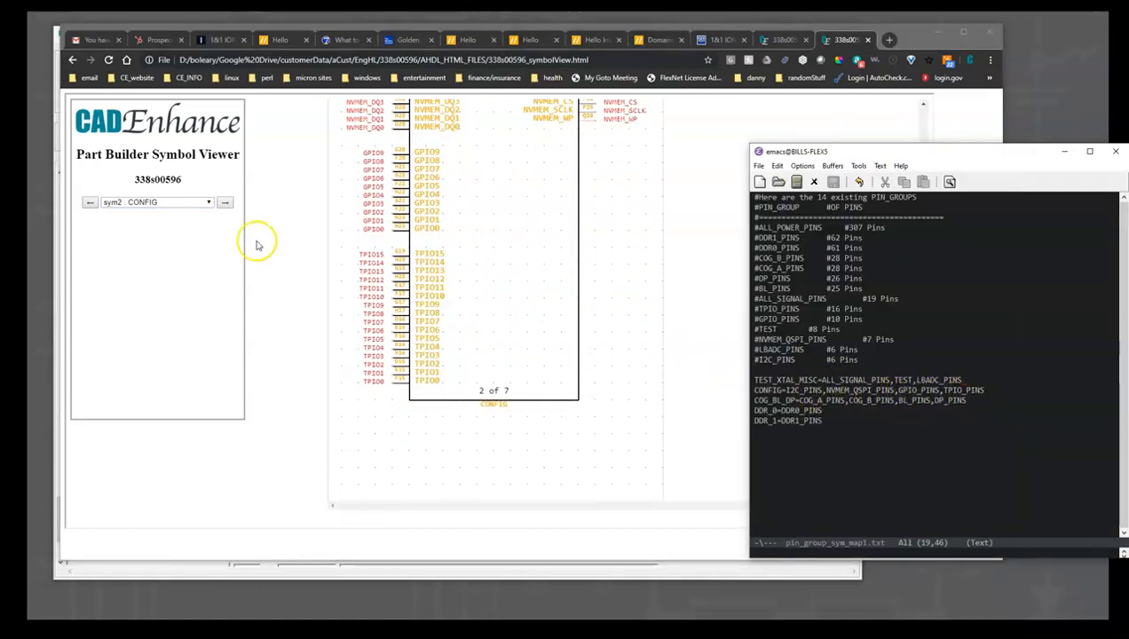
# - Display the COG_BL_DP symbol and examine how its COG A and COG B pins face each other
pyautogui.click(211, 204)
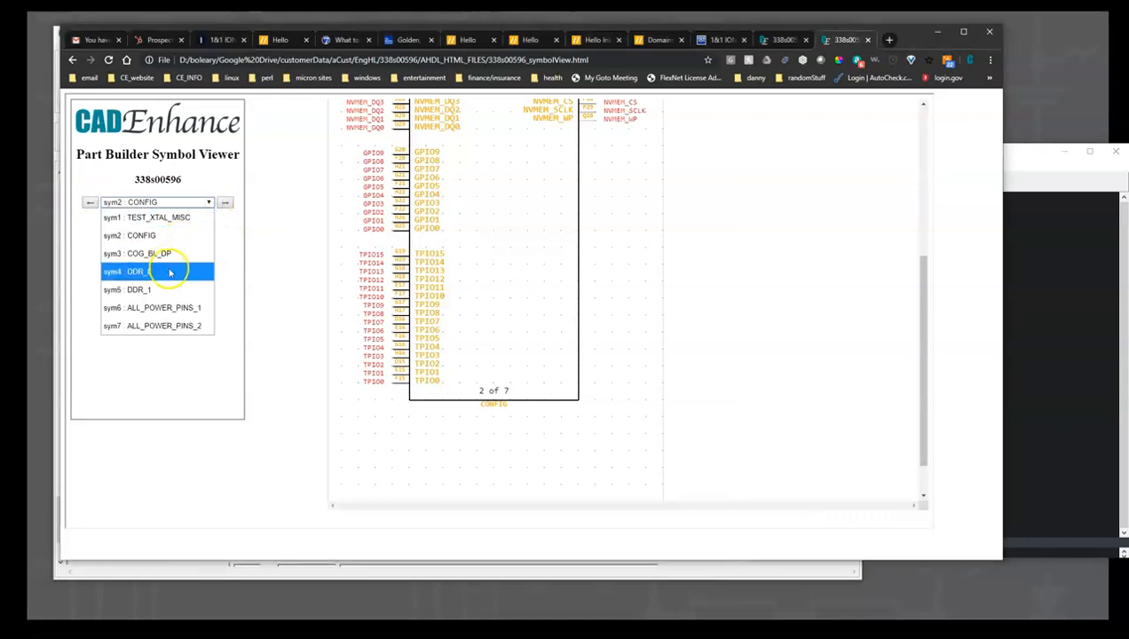
pyautogui.click(178, 270)
pyautogui.scroll(-3, 536, 269)
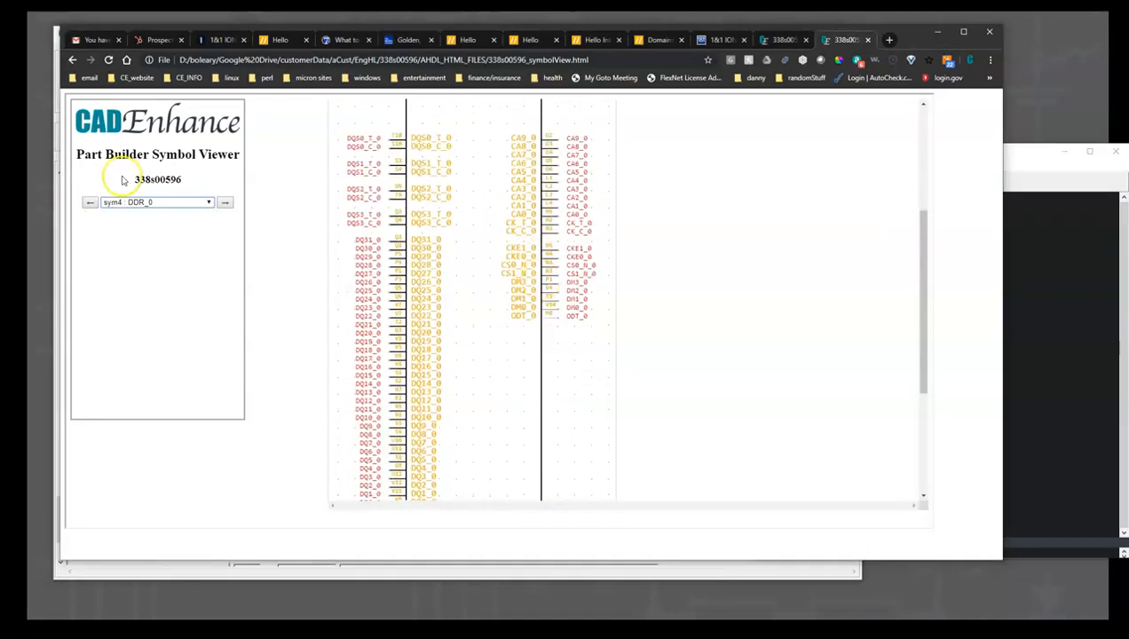
pyautogui.click(209, 203)
pyautogui.click(157, 254)
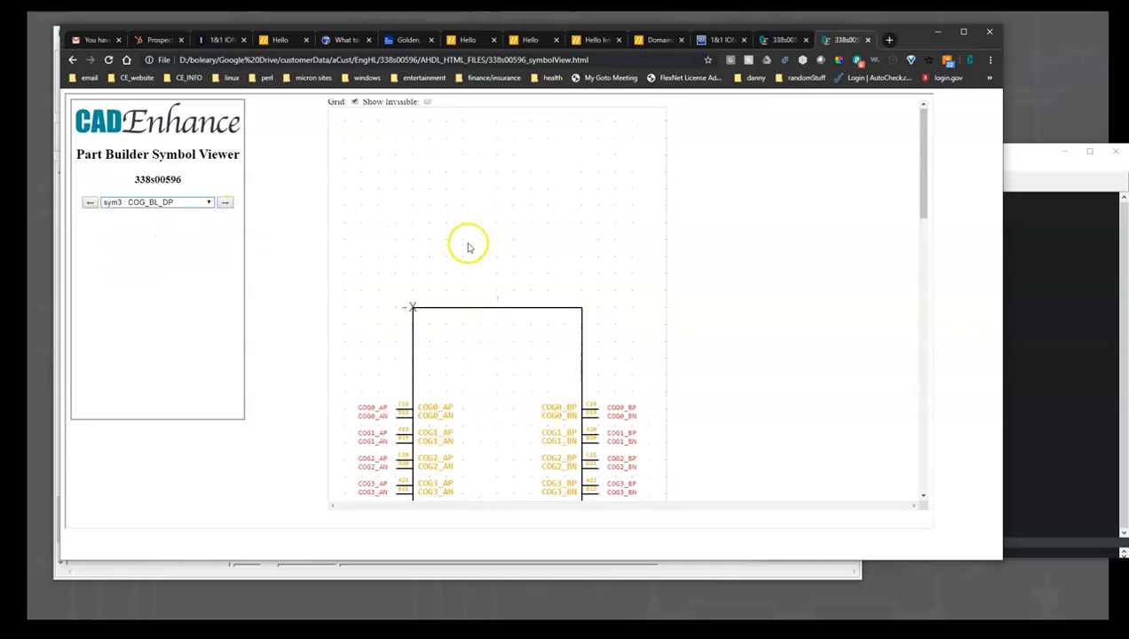
pyautogui.scroll(-5, 443, 247)
pyautogui.scroll(5, 448, 248)
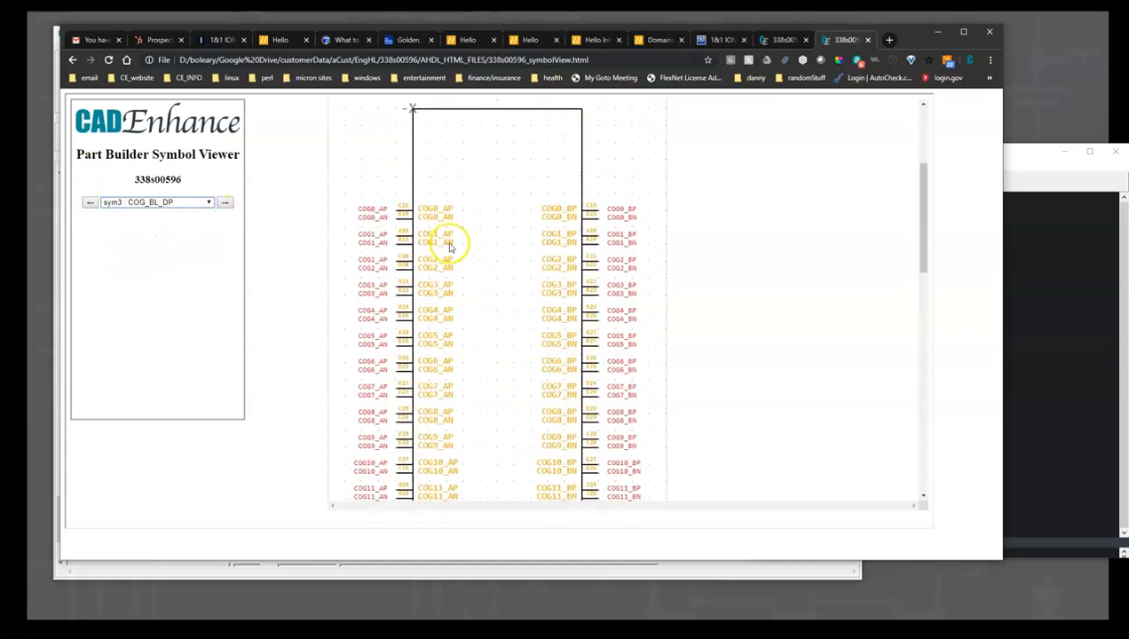
pyautogui.scroll(-2, 585, 293)
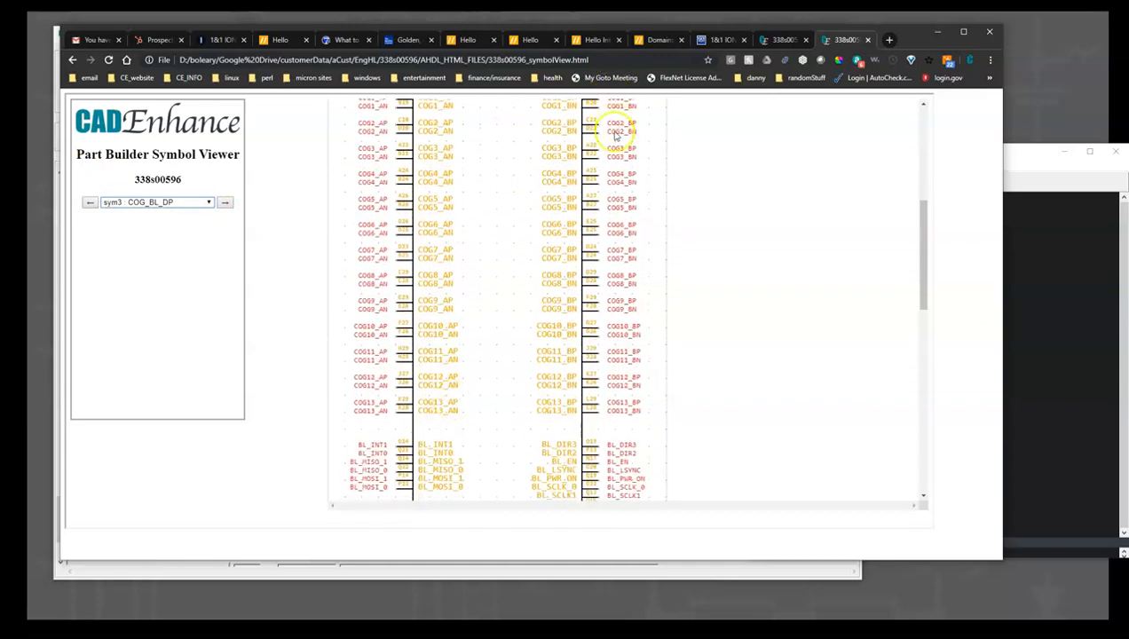
pyautogui.scroll(-2, 605, 320)
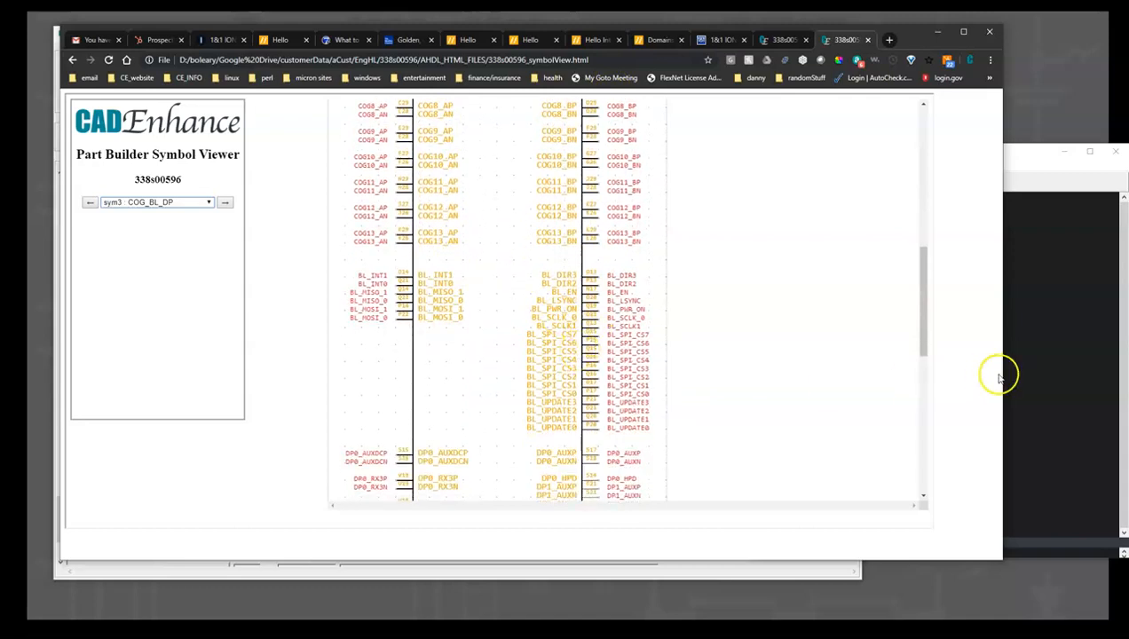
# - Check the BL and DP pin sections of the drawn COG_BL_DP symbol against its line in the map file
pyautogui.click(1003, 377)
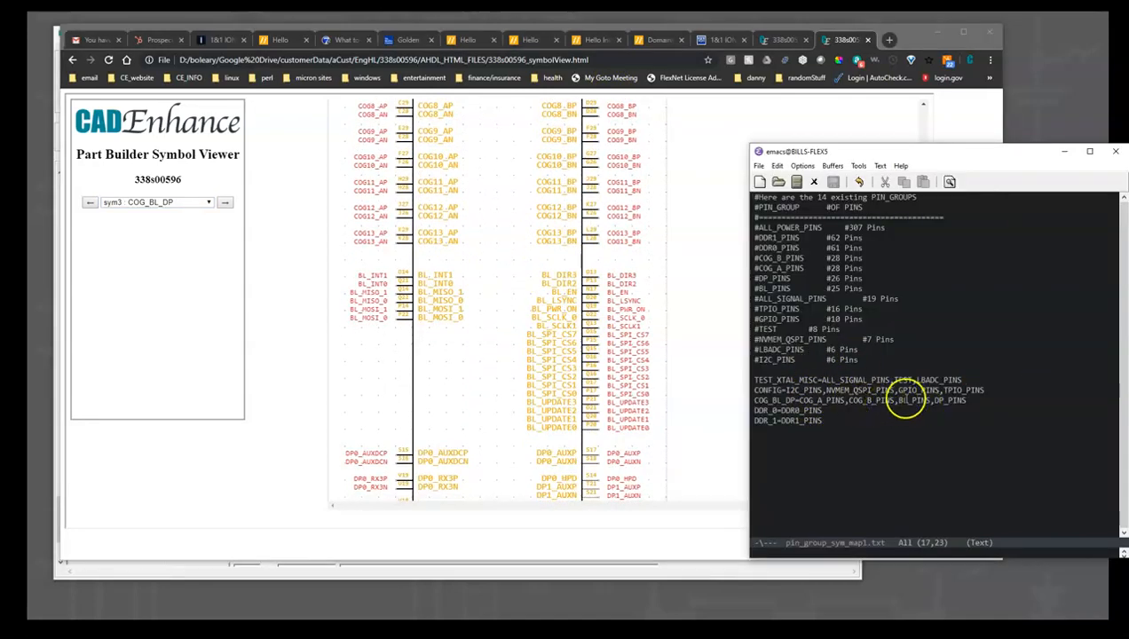
pyautogui.moveTo(923, 400); pyautogui.dragTo(928, 400)
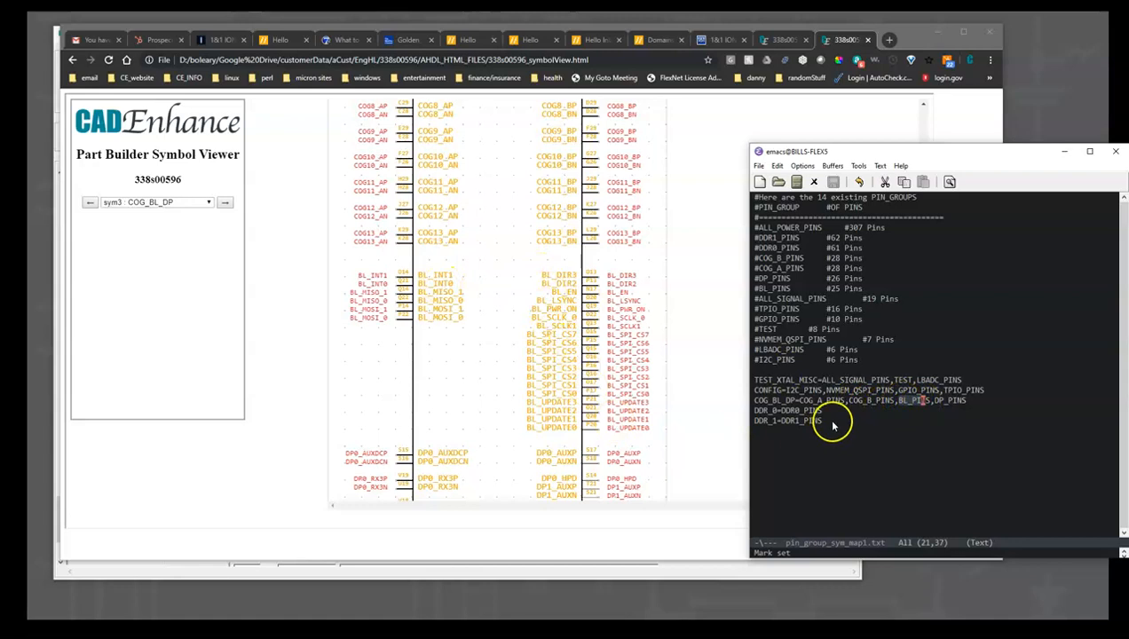
pyautogui.scroll(-2, 441, 382)
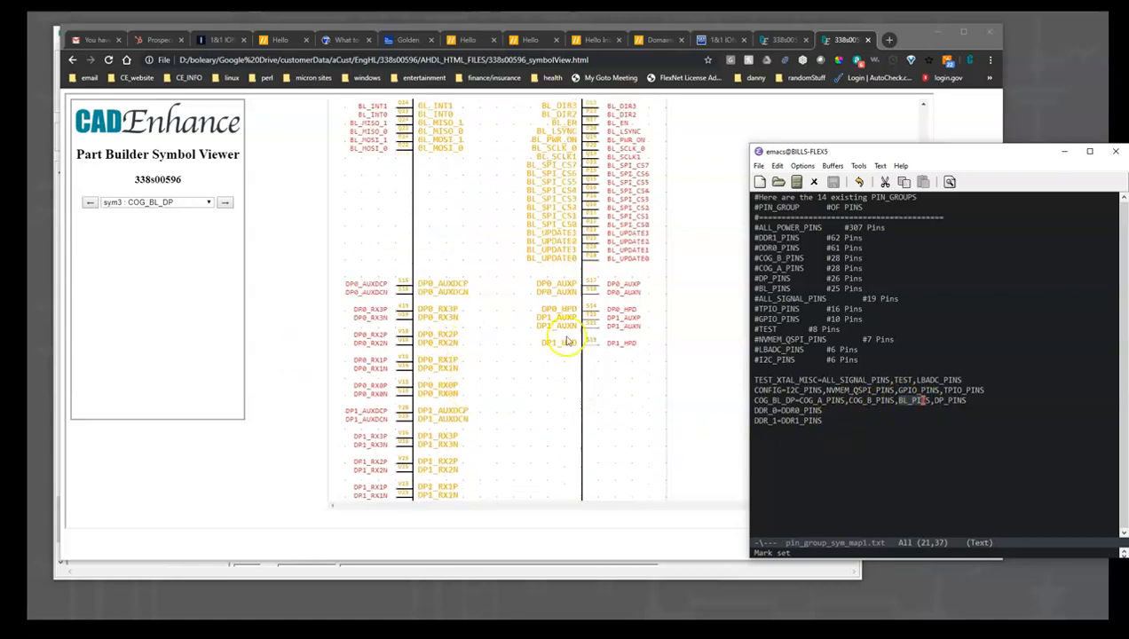
pyautogui.scroll(-2, 568, 341)
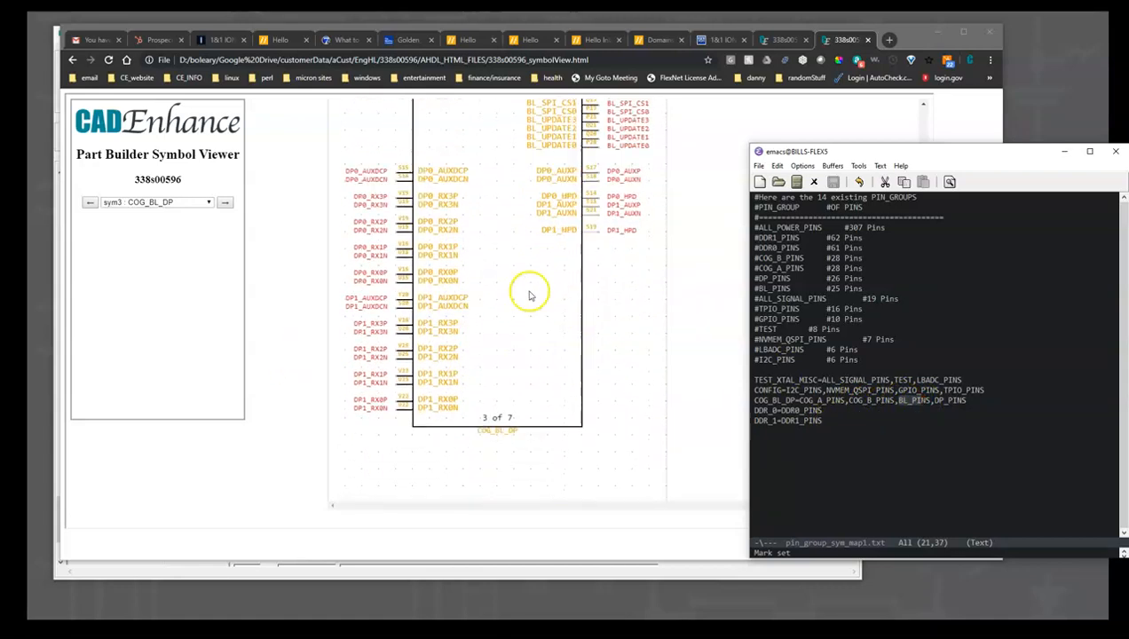
# - Display the DDR_0 and DDR_1 symbols in turn and examine their pin layouts
pyautogui.click(211, 202)
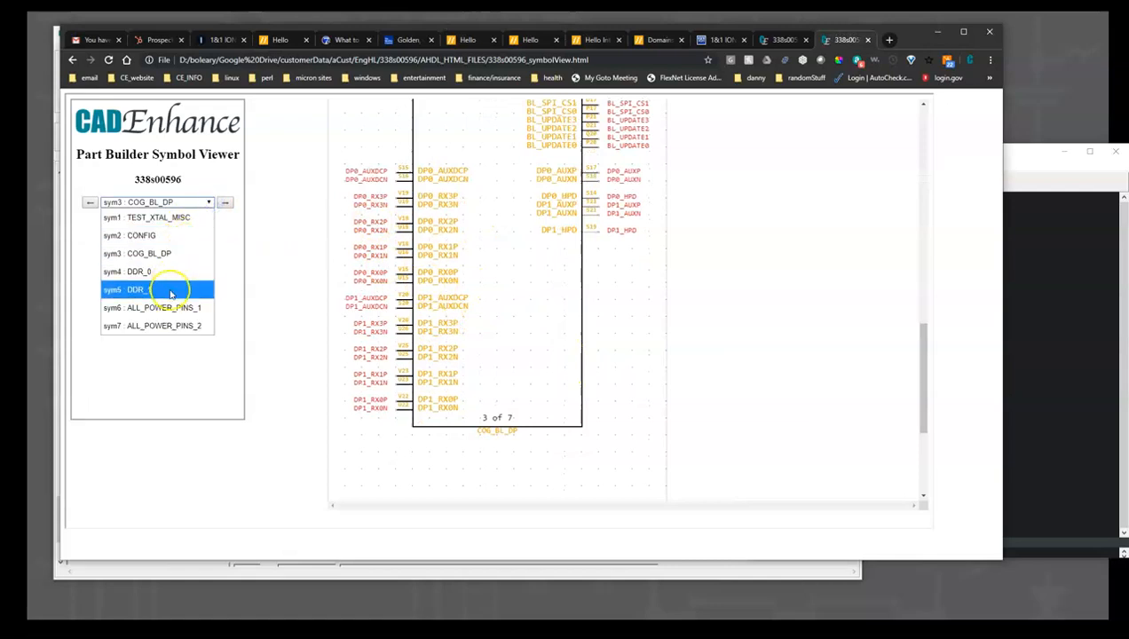
pyautogui.click(151, 272)
pyautogui.scroll(-3, 491, 291)
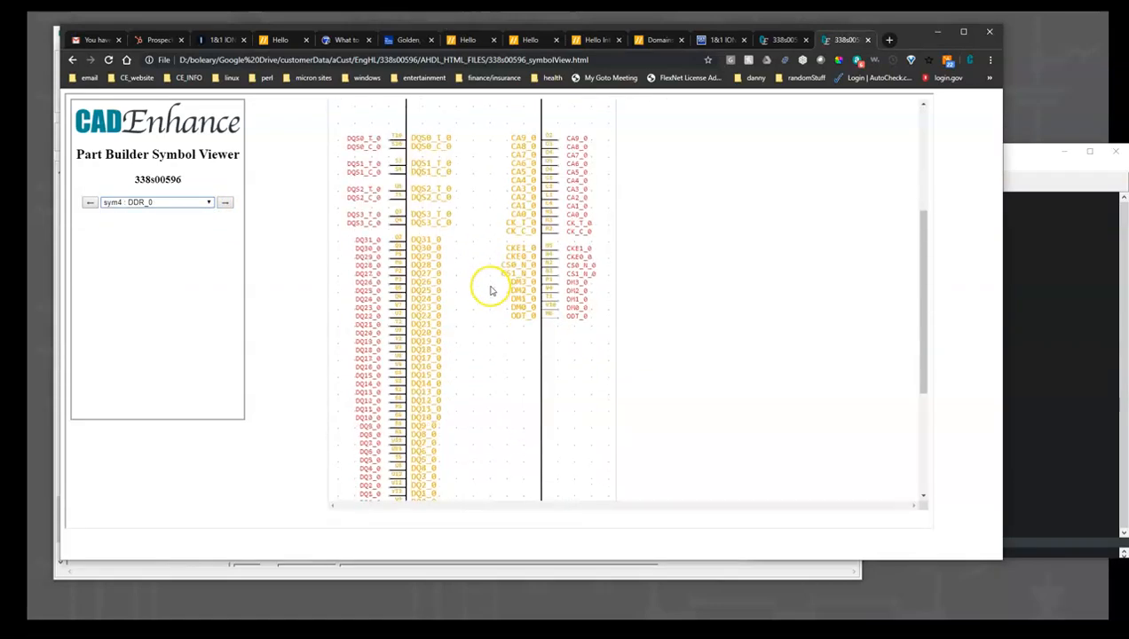
pyautogui.click(208, 202)
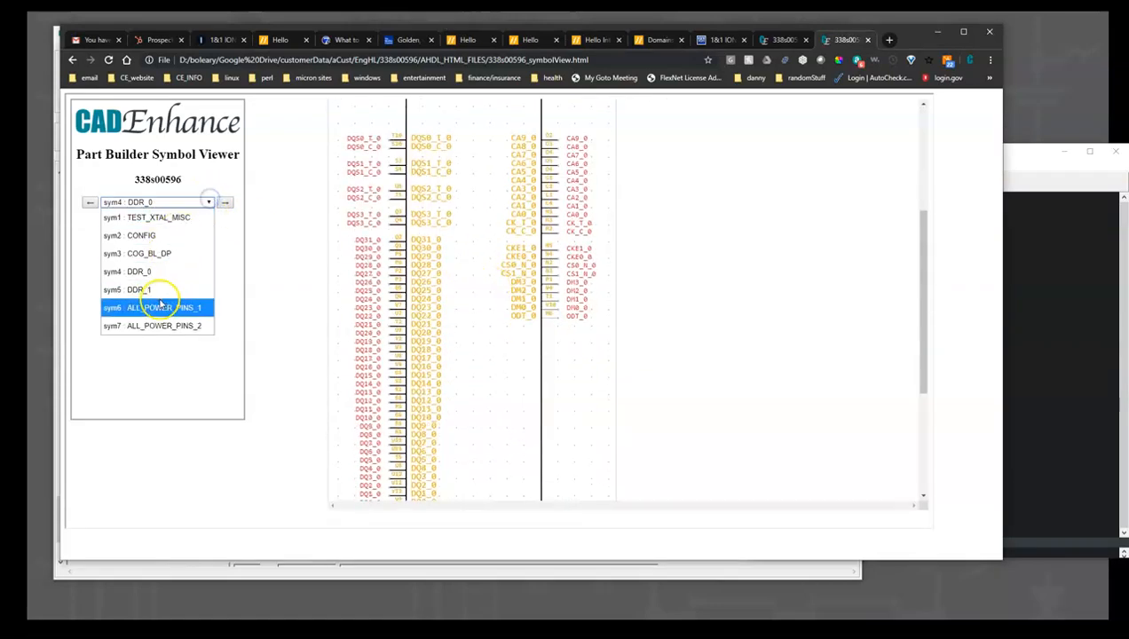
pyautogui.click(146, 290)
pyautogui.scroll(-3, 499, 261)
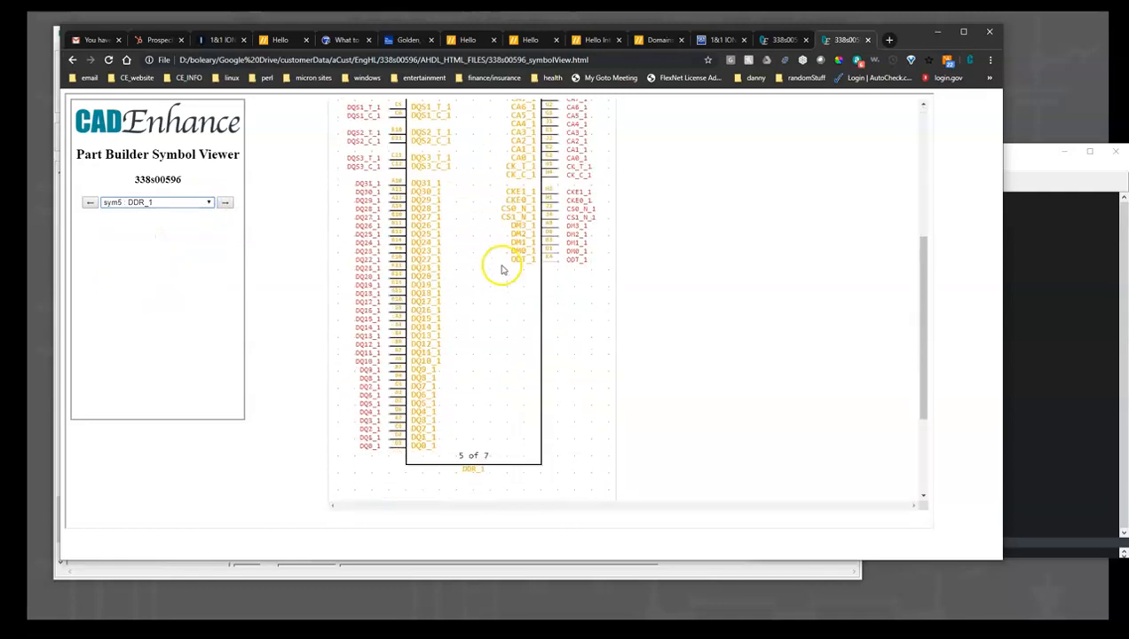
# - Display the ALL_POWER_PINS_1 and ALL_POWER_PINS_2 symbols and examine how their power and ground pins are placed
pyautogui.click(207, 202)
pyautogui.click(146, 307)
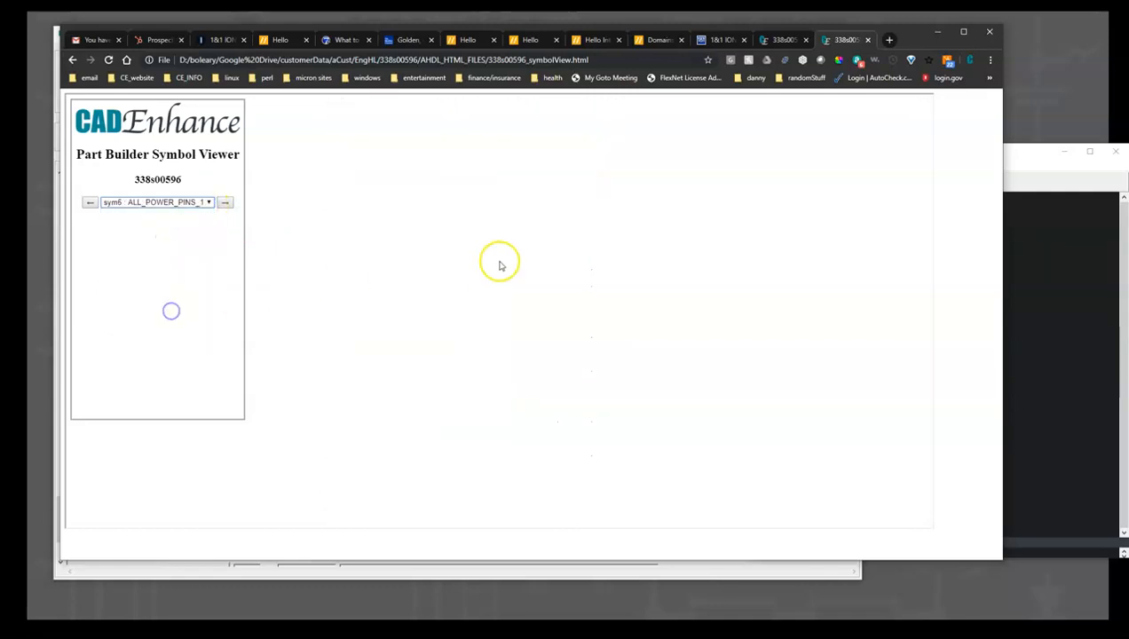
pyautogui.scroll(-10, 536, 257)
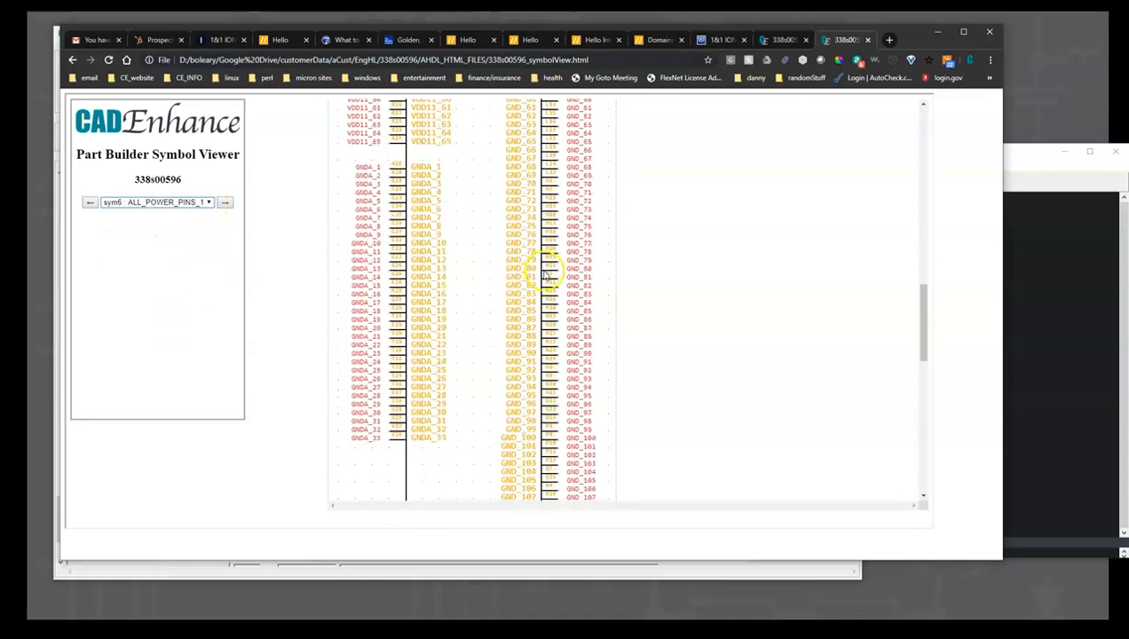
pyautogui.scroll(-3, 546, 275)
pyautogui.click(213, 202)
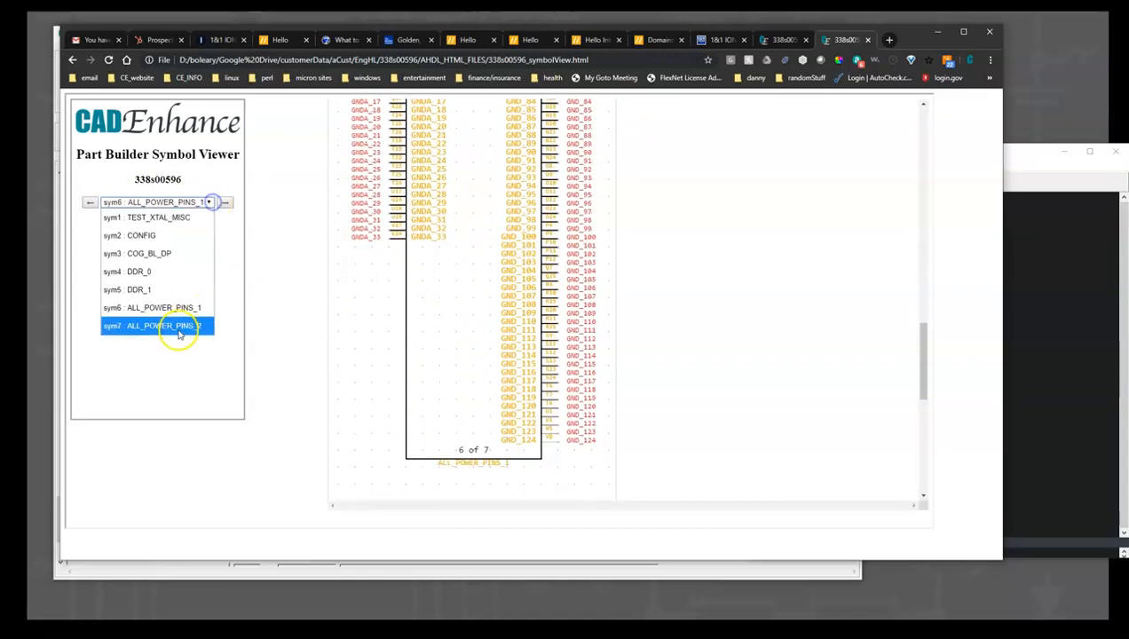
pyautogui.click(177, 330)
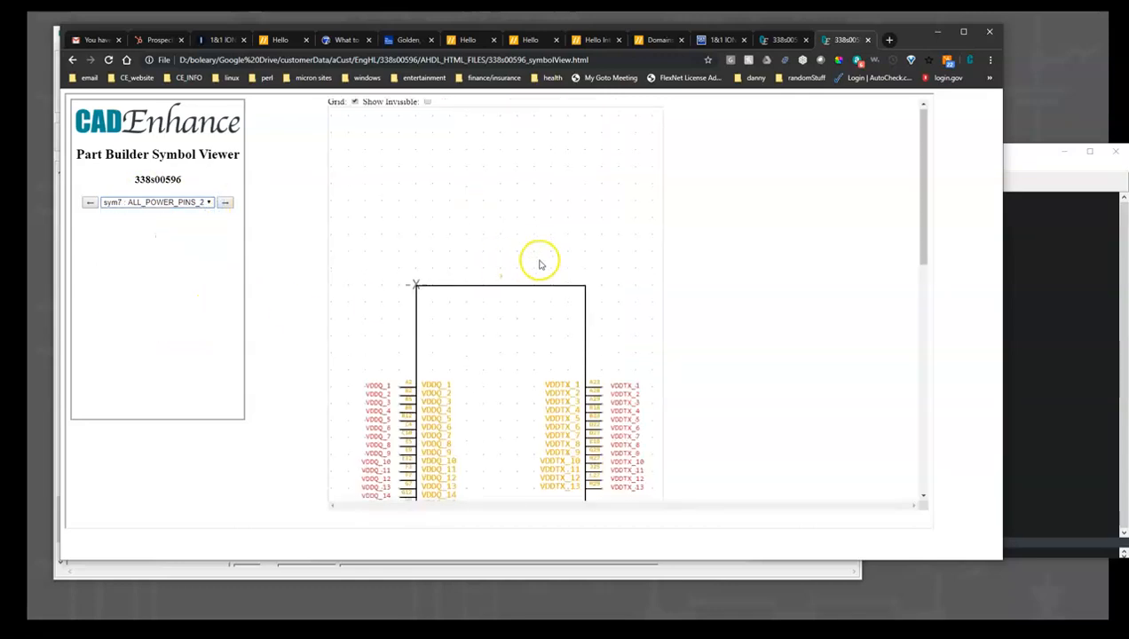
pyautogui.scroll(-3, 541, 266)
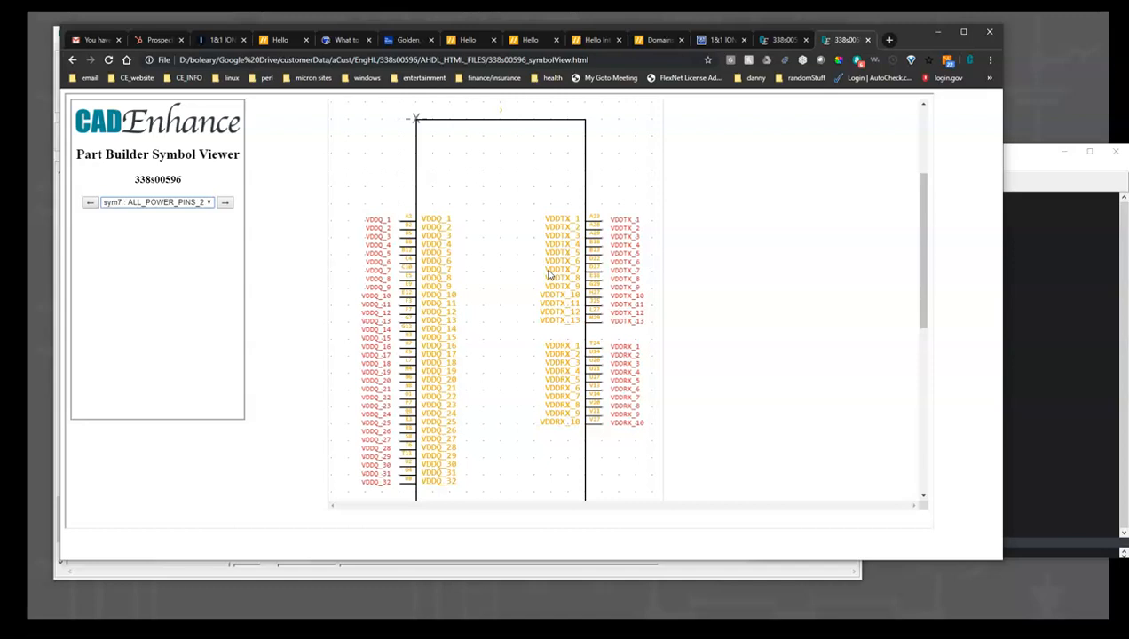
# - Return to the TEST_XTAL_MISC symbol and look over its pin sections once more
pyautogui.click(207, 201)
pyautogui.click(198, 215)
pyautogui.scroll(-3, 599, 262)
pyautogui.scroll(2, 551, 293)
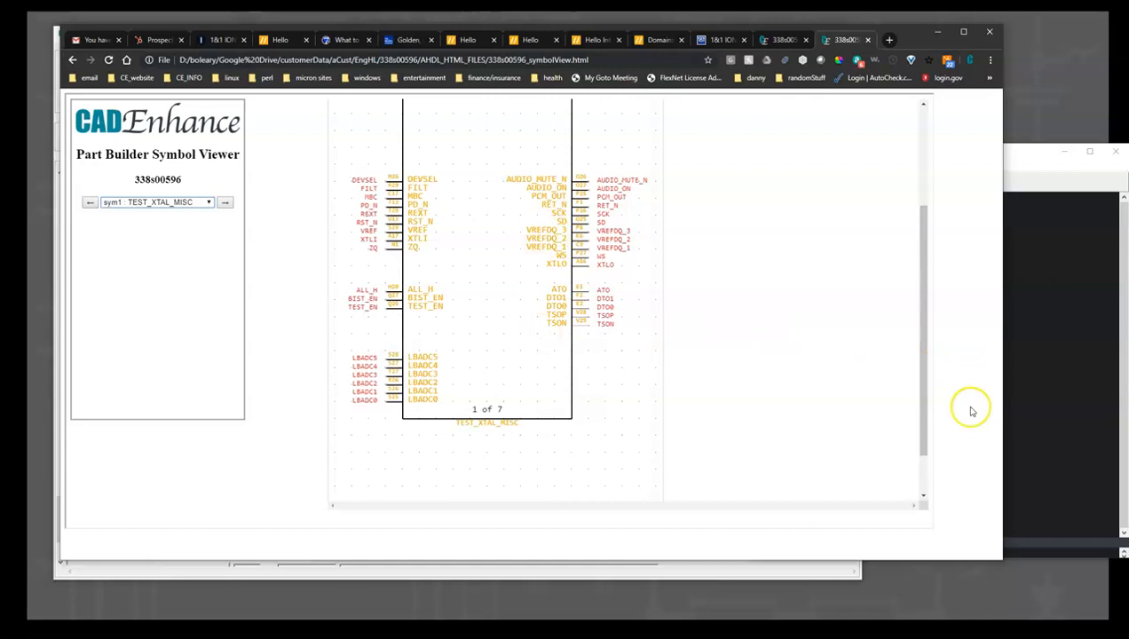
pyautogui.scroll(3, 767, 393)
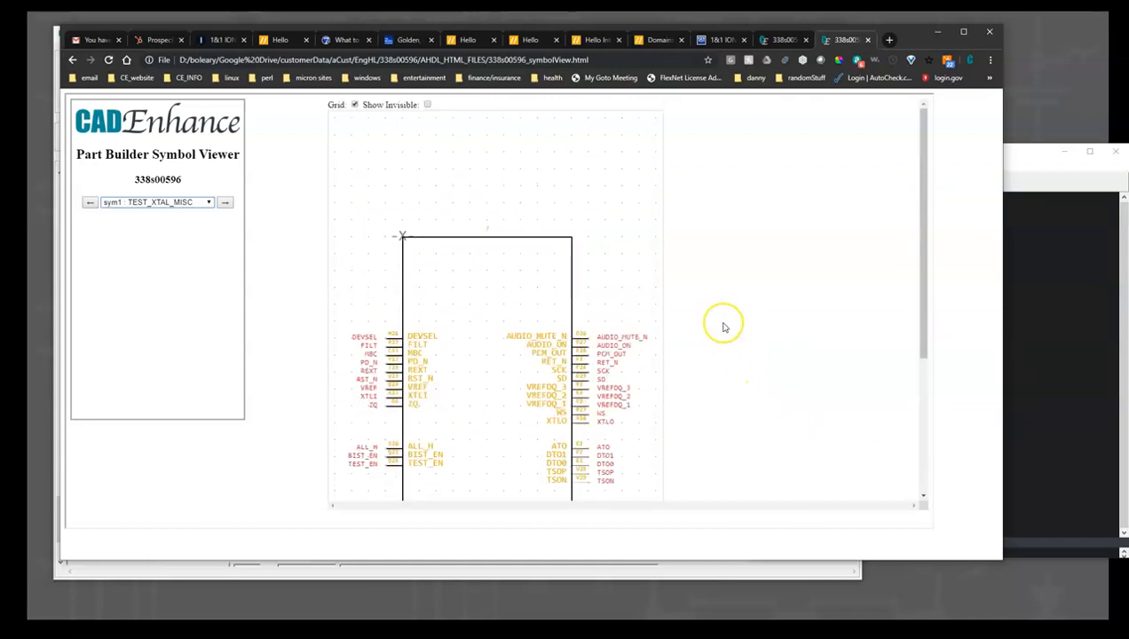